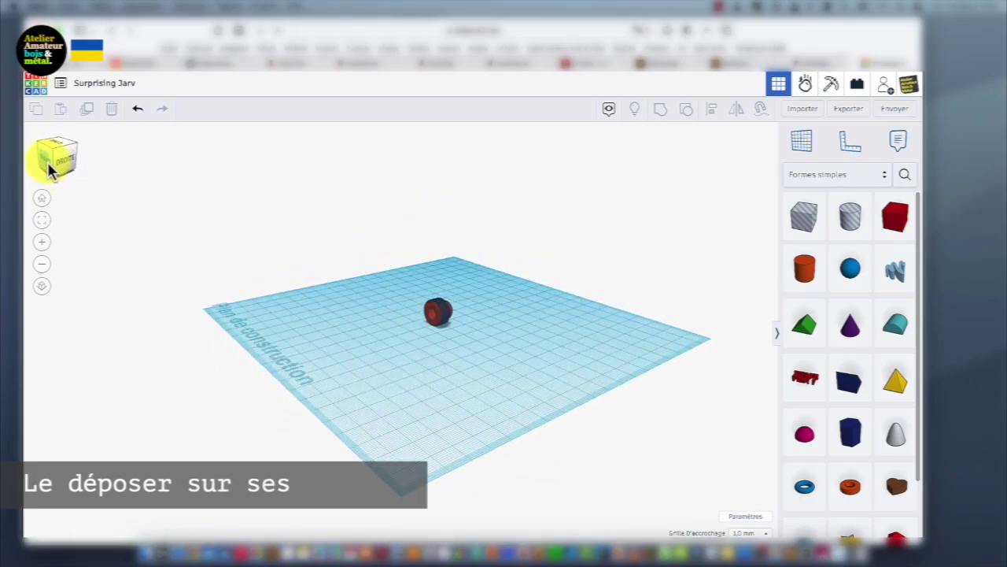
Rotate the knurled knob 90° so that it stands upright on its wide base
{"action": "left_click", "coordinate": [431, 321]}
{"action": "left_click_drag", "start_coordinate": [437, 291], "coordinate": [432, 286]}
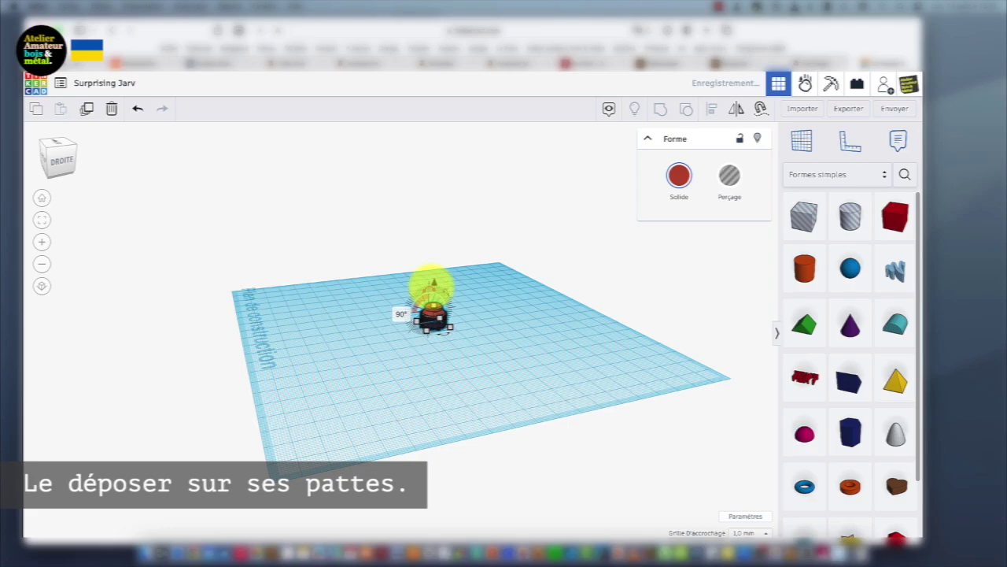
{"action": "left_click", "coordinate": [43, 202]}
{"action": "scroll", "coordinate": [242, 277], "scroll_direction": "up", "scroll_amount": 5}
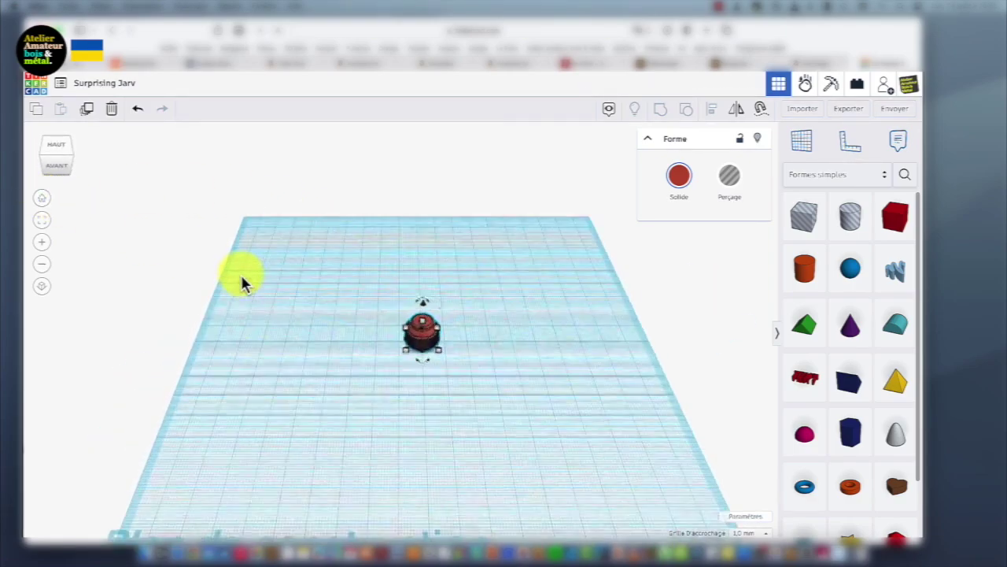
Place a ruler on the workplane in front of the knob, with its origin about 9 mm away in both directions
{"action": "left_click", "coordinate": [850, 146]}
{"action": "left_click", "coordinate": [408, 384]}
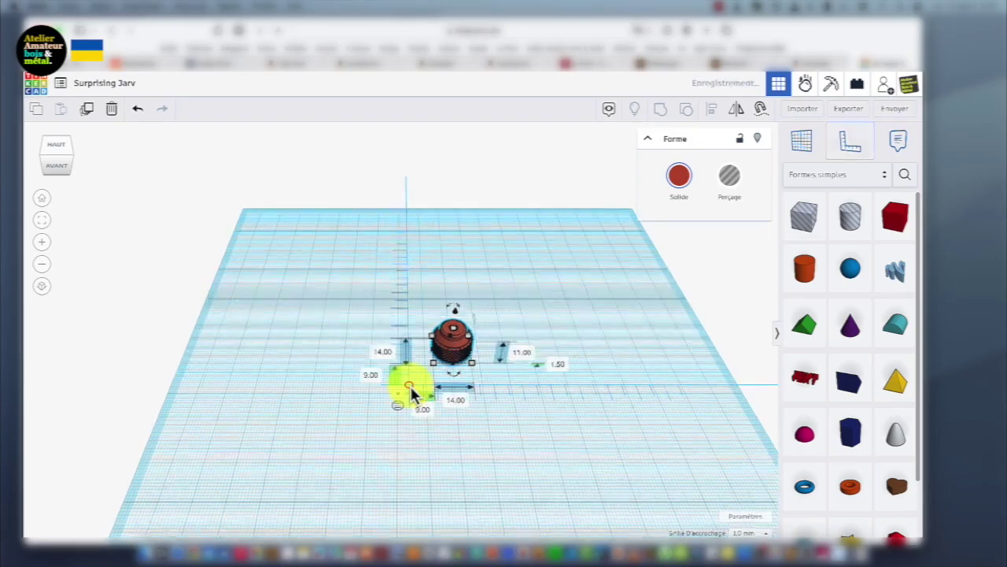
{"action": "scroll", "coordinate": [456, 334], "scroll_direction": "up", "scroll_amount": 5}
{"action": "scroll", "coordinate": [433, 324], "scroll_direction": "down", "scroll_amount": 5}
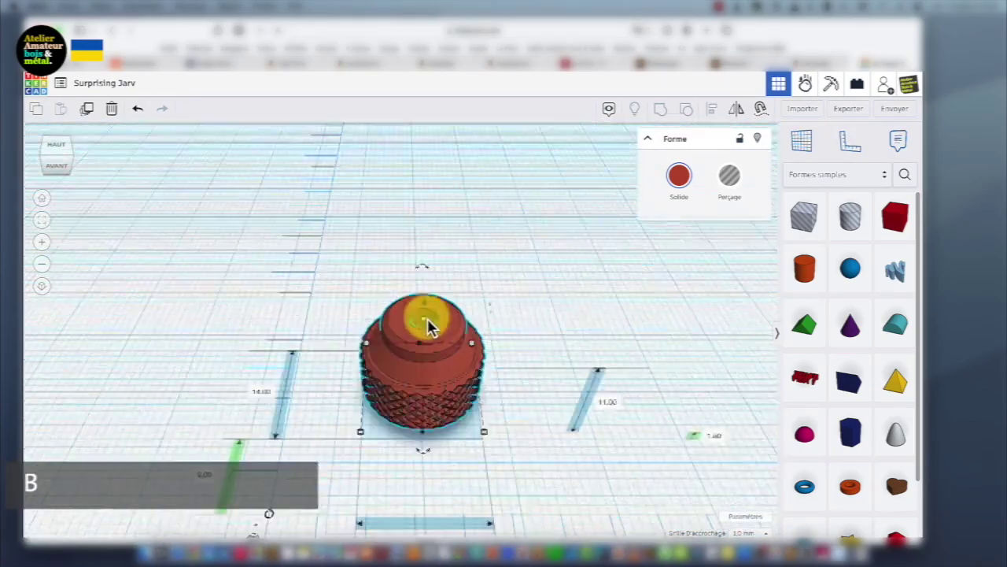
Add a cylinder to the workplane beside the knob and colour it light green
{"action": "left_click_drag", "start_coordinate": [812, 275], "coordinate": [554, 331]}
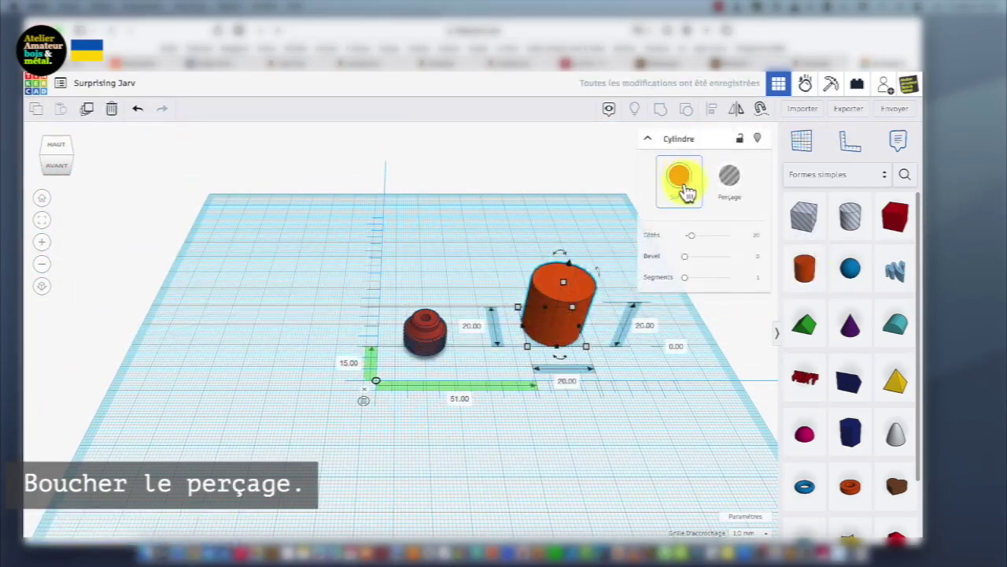
{"action": "left_click", "coordinate": [679, 176]}
{"action": "left_click", "coordinate": [627, 264]}
{"action": "left_click", "coordinate": [528, 216]}
{"action": "left_click", "coordinate": [556, 273]}
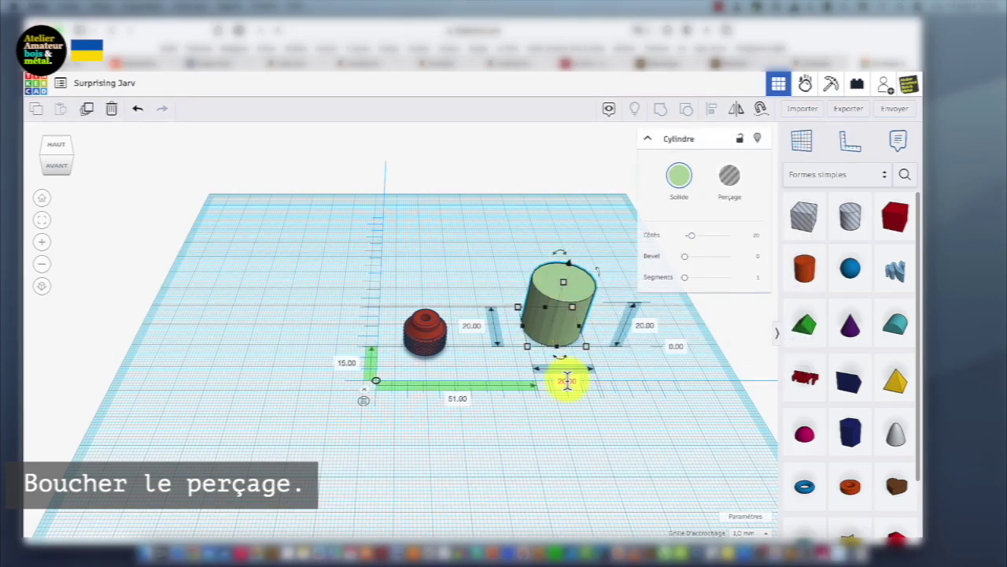
Set the green cylinder's width and depth to 8 mm each
{"action": "left_click", "coordinate": [568, 381]}
{"action": "type", "text": "8"}
{"action": "key", "text": "Return"}
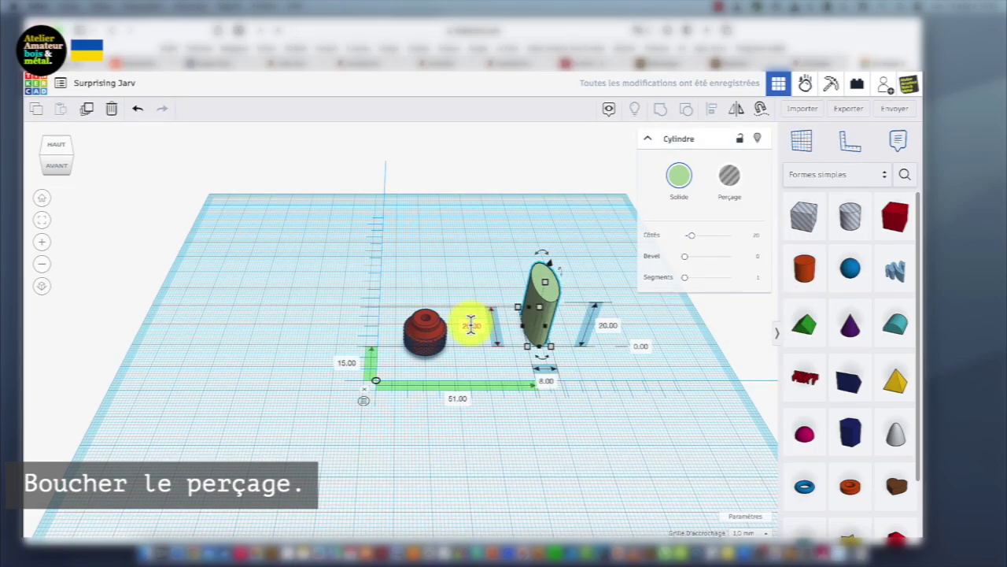
{"action": "left_click", "coordinate": [470, 324]}
{"action": "type", "text": "8"}
{"action": "key", "text": "Return"}
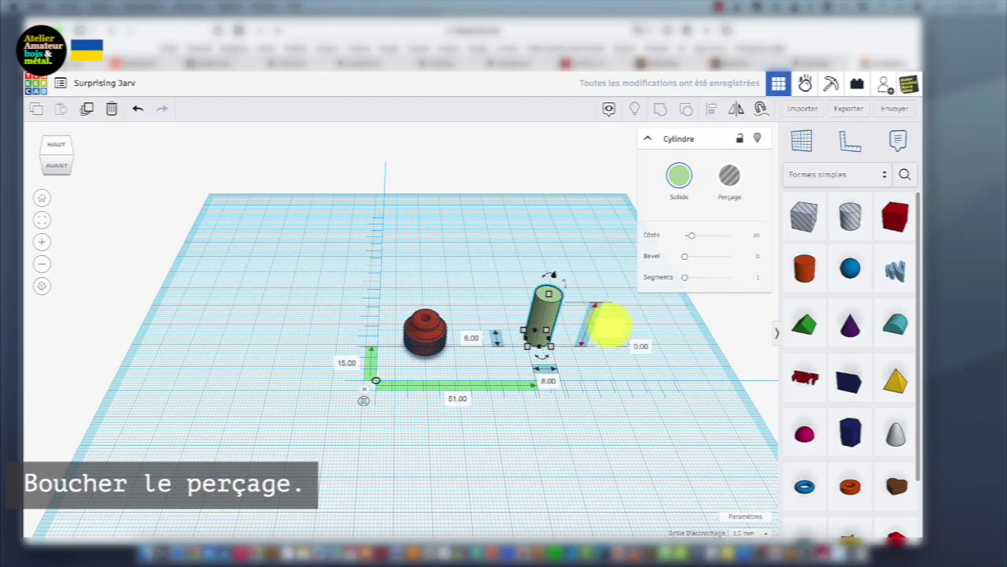
Lower the knob onto the workplane by setting its elevation to 0 mm
{"action": "left_click", "coordinate": [425, 334]}
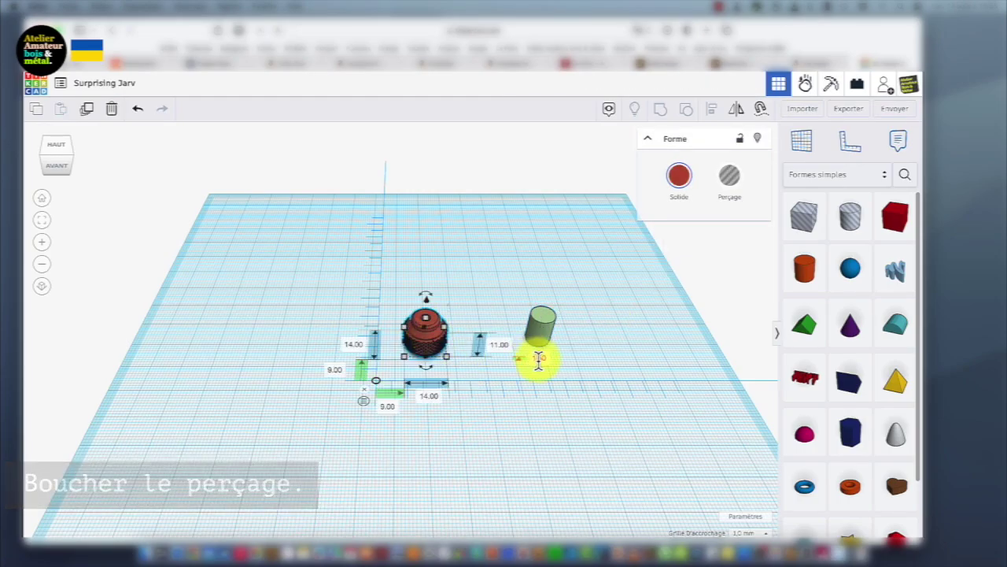
{"action": "left_click", "coordinate": [588, 338]}
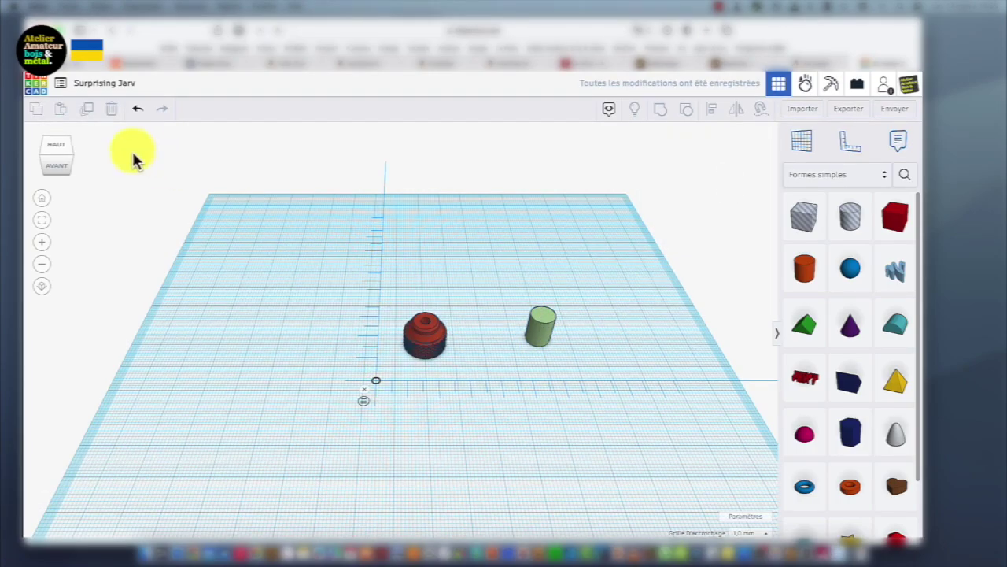
Align the cylinder and the knob on their centres in both horizontal directions so the cylinder plugs the bore
{"action": "left_click", "coordinate": [57, 166]}
{"action": "left_click_drag", "start_coordinate": [60, 158], "coordinate": [63, 169]}
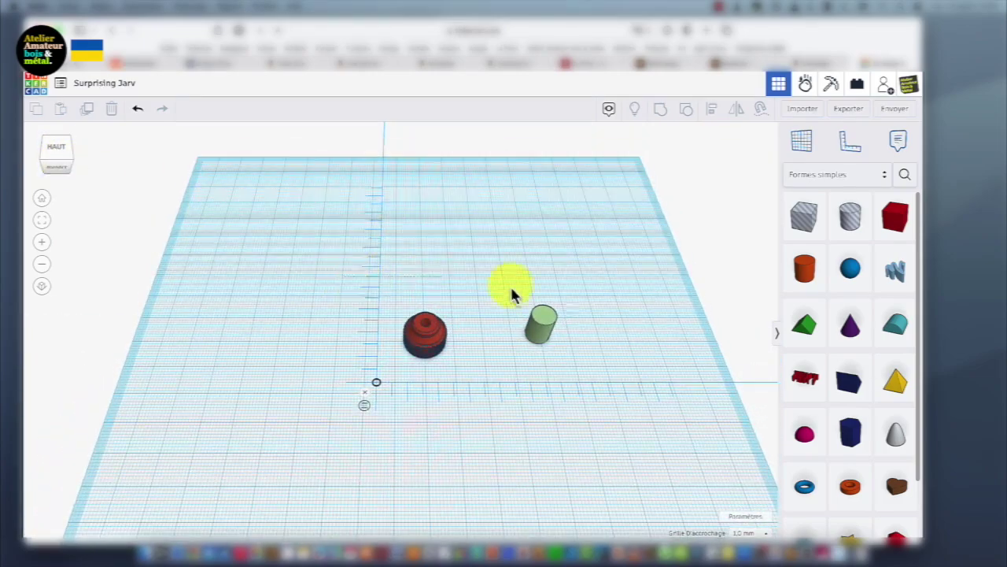
{"action": "left_click_drag", "start_coordinate": [512, 295], "coordinate": [627, 465]}
{"action": "left_click", "coordinate": [711, 109]}
{"action": "left_click", "coordinate": [472, 350]}
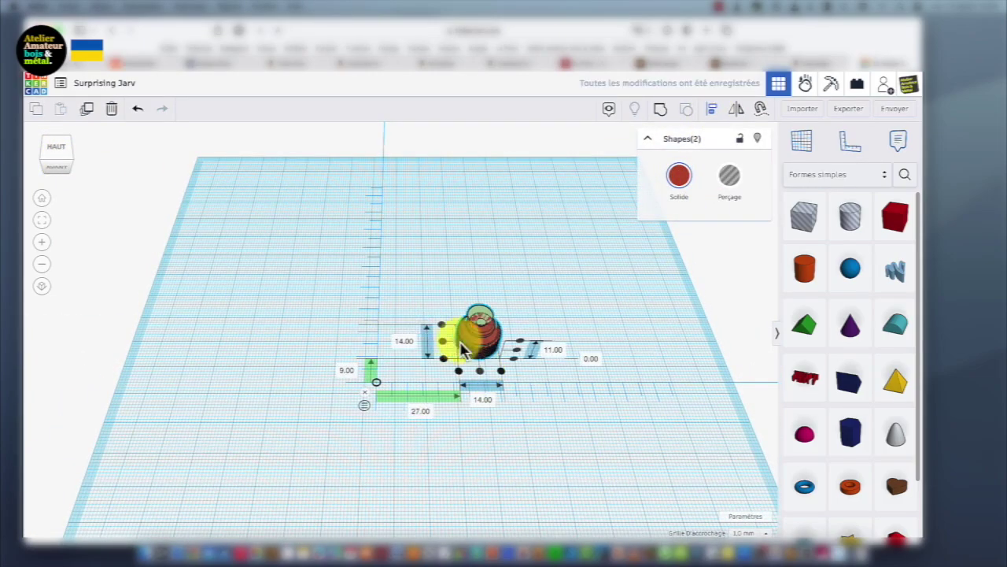
{"action": "left_click", "coordinate": [578, 325]}
Group the knob and the plugging cylinder into one solid shape
{"action": "left_click_drag", "start_coordinate": [58, 156], "coordinate": [61, 167]}
{"action": "key", "text": "ctrl+a"}
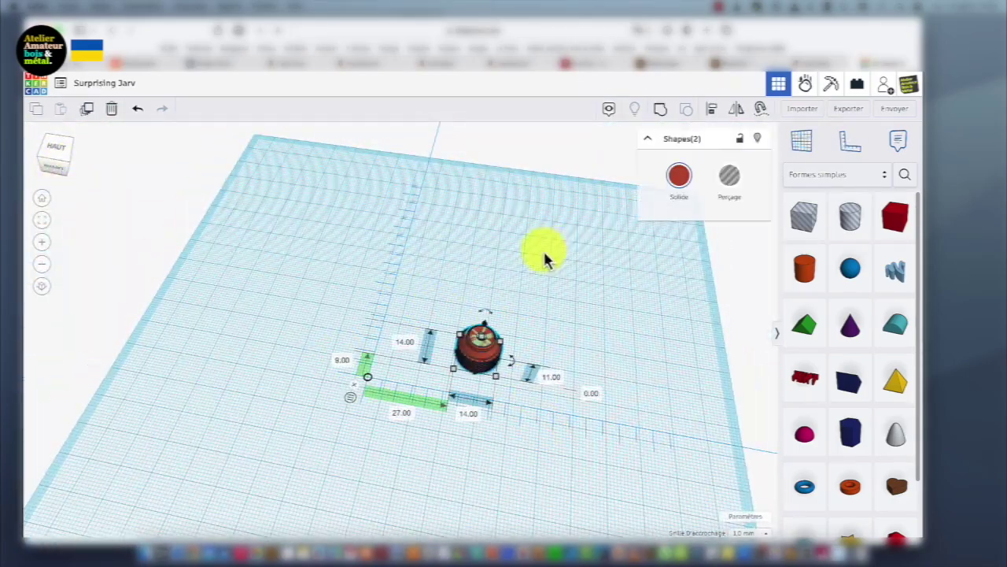
{"action": "left_click", "coordinate": [661, 114]}
{"action": "mouse_move", "coordinate": [63, 163]}
{"action": "left_mouse_down"}
{"action": "mouse_move", "coordinate": [54, 153]}
{"action": "mouse_move", "coordinate": [63, 168]}
{"action": "left_mouse_up"}
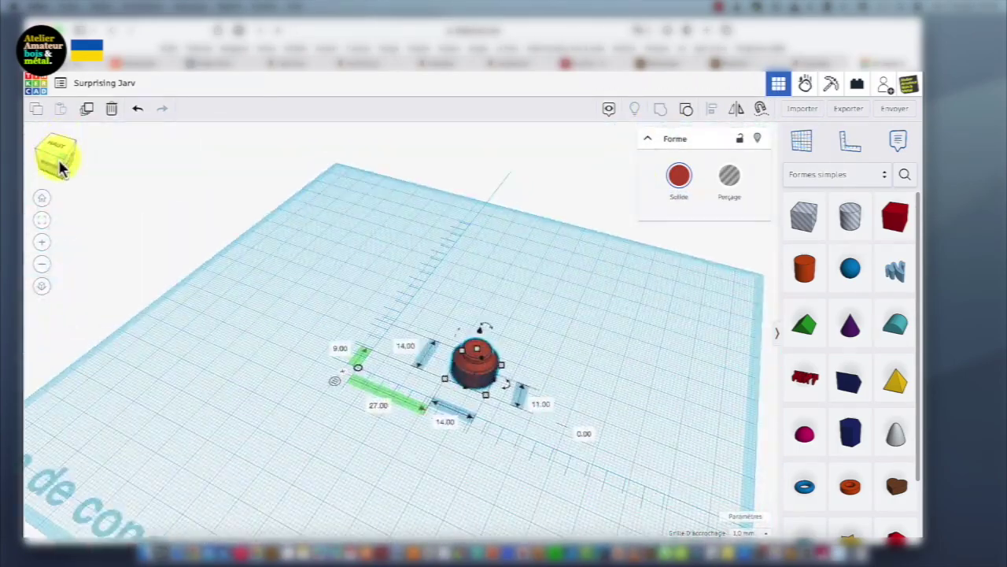
Resize the plugged knob to 36 mm wide, 36 mm deep and 22 mm high
{"action": "left_click", "coordinate": [42, 200]}
{"action": "scroll", "coordinate": [198, 251], "scroll_direction": "down", "scroll_amount": 3}
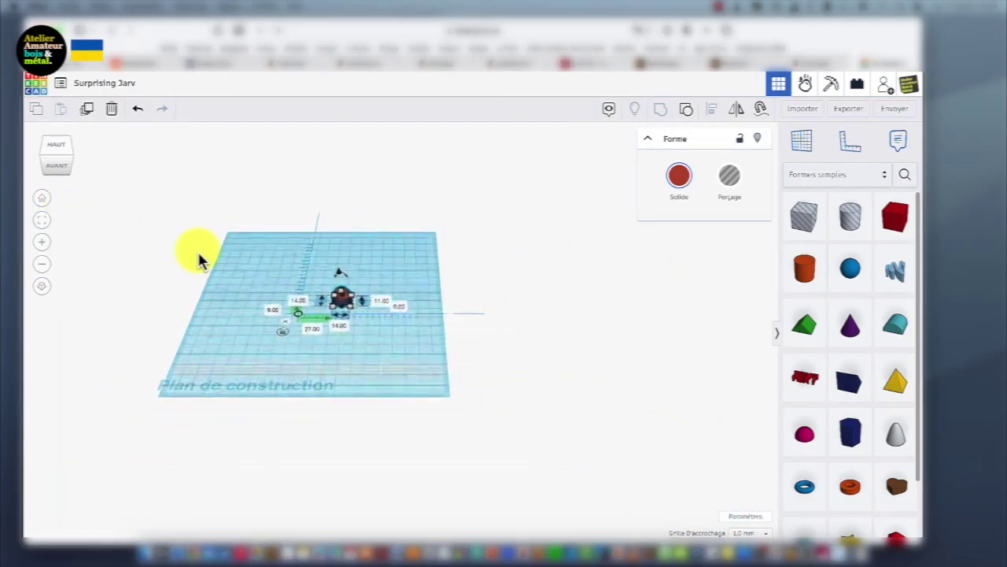
{"action": "scroll", "coordinate": [196, 248], "scroll_direction": "up", "scroll_amount": 5}
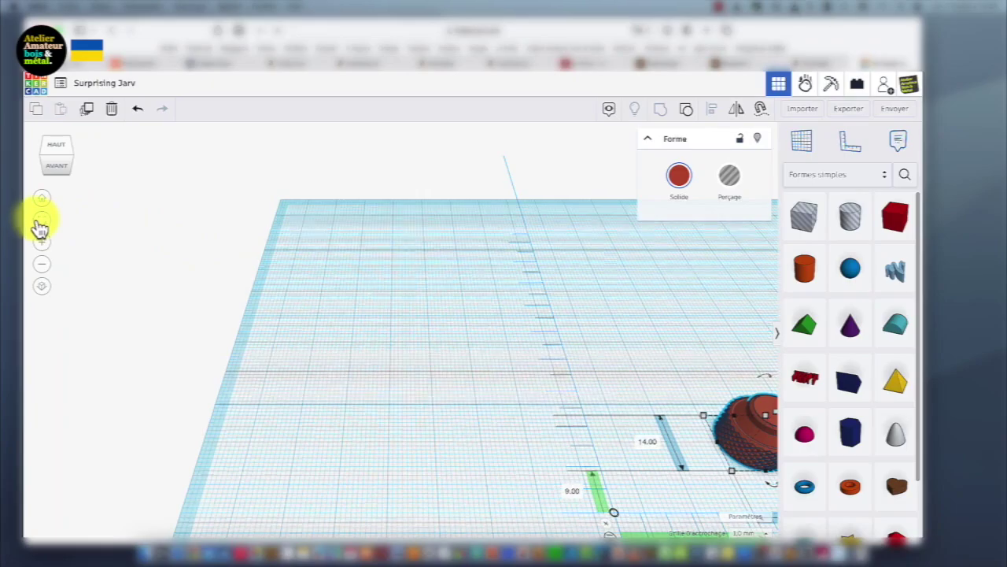
{"action": "left_click", "coordinate": [41, 222]}
{"action": "scroll", "coordinate": [281, 259], "scroll_direction": "down", "scroll_amount": 3}
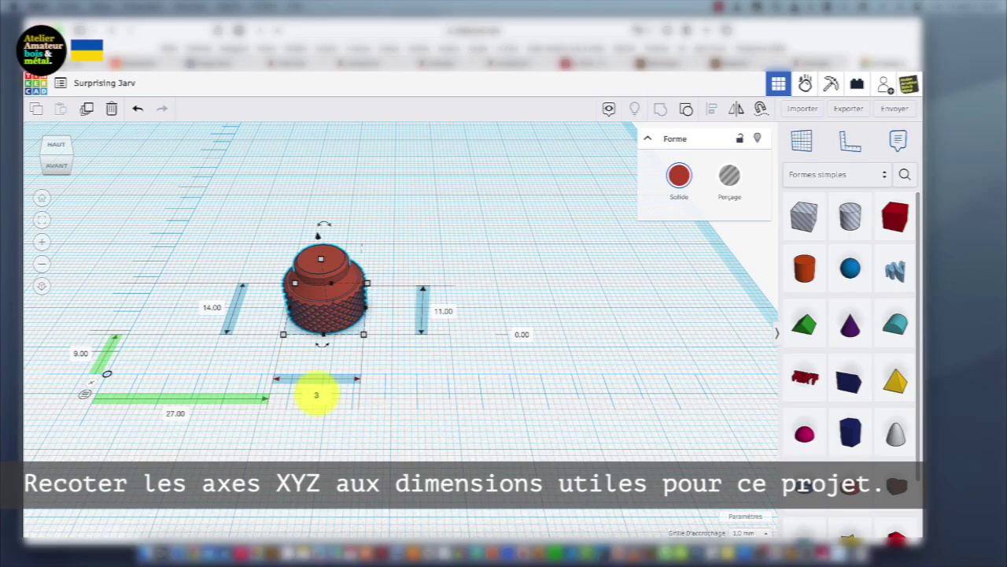
{"action": "key", "text": "Return"}
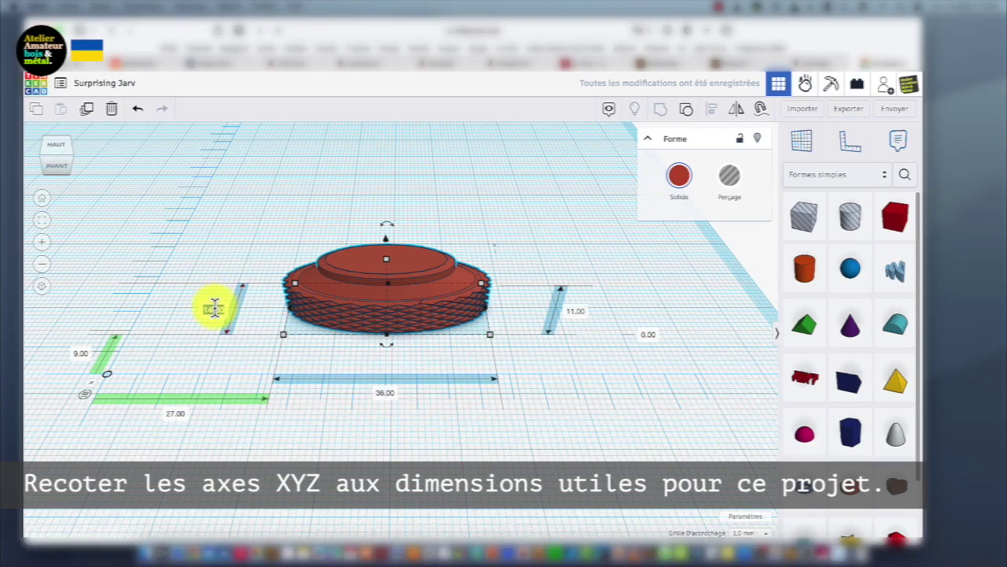
{"action": "type", "text": "36"}
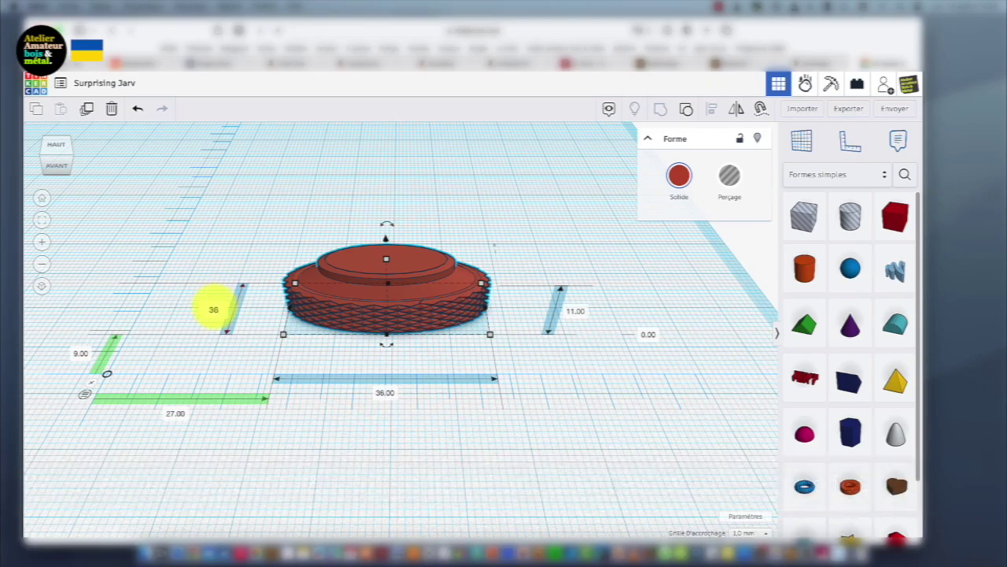
{"action": "key", "text": "Return"}
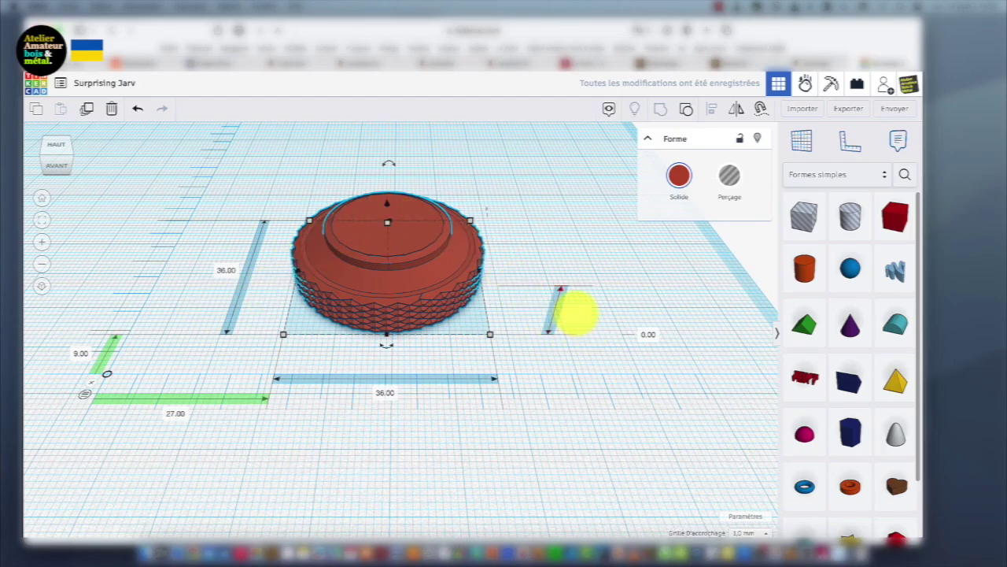
{"action": "left_click", "coordinate": [578, 313]}
{"action": "type", "text": "22"}
{"action": "key", "text": "Return"}
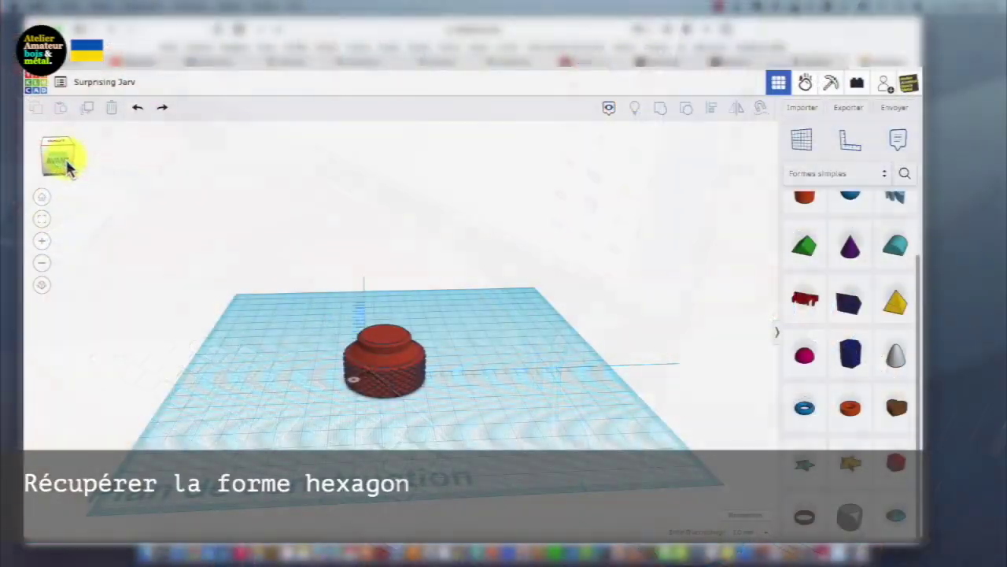
Add a six-sided polygon to the workplane beside the knob and colour it yellow
{"action": "left_click", "coordinate": [62, 161]}
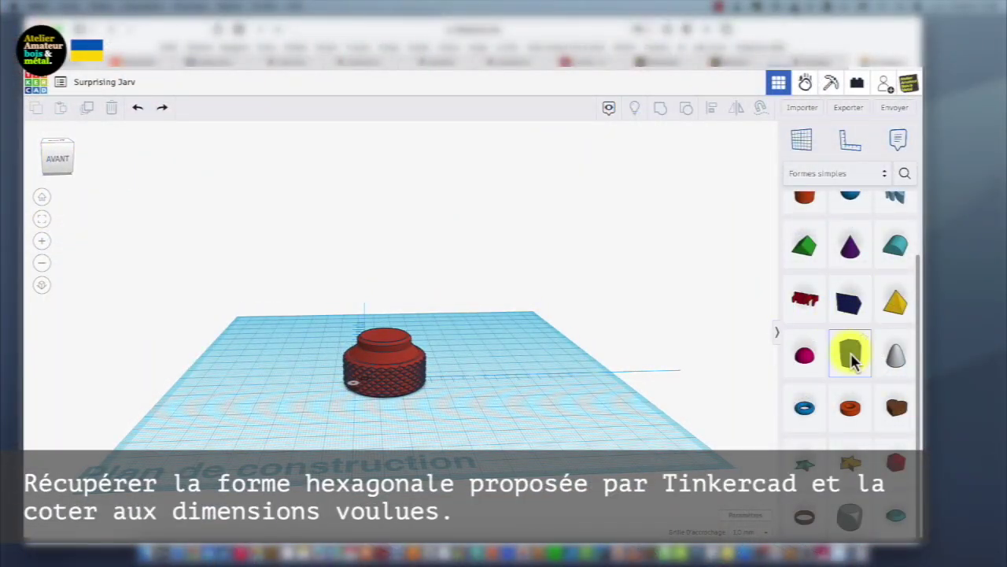
{"action": "left_click_drag", "start_coordinate": [851, 353], "coordinate": [488, 398]}
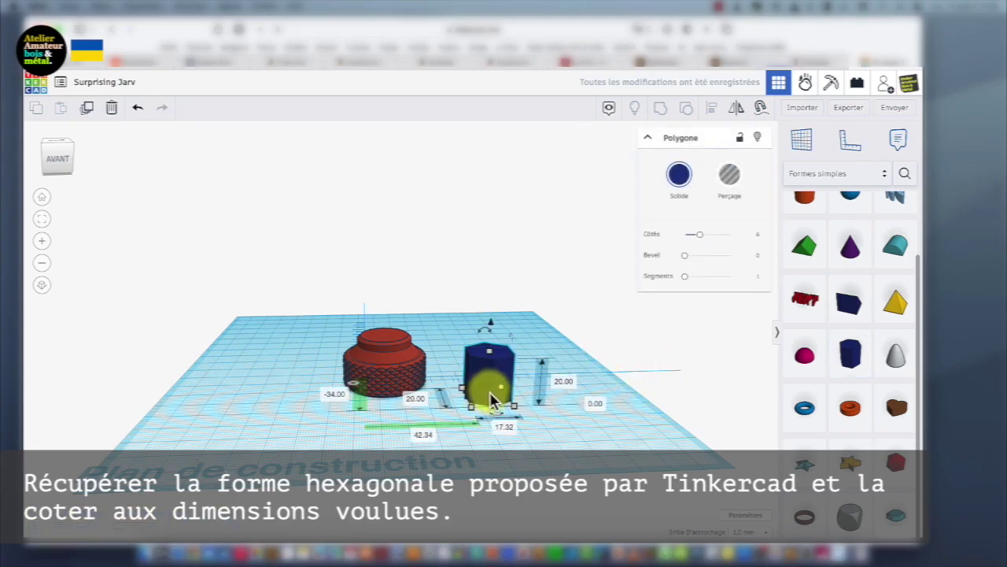
{"action": "left_click", "coordinate": [679, 174]}
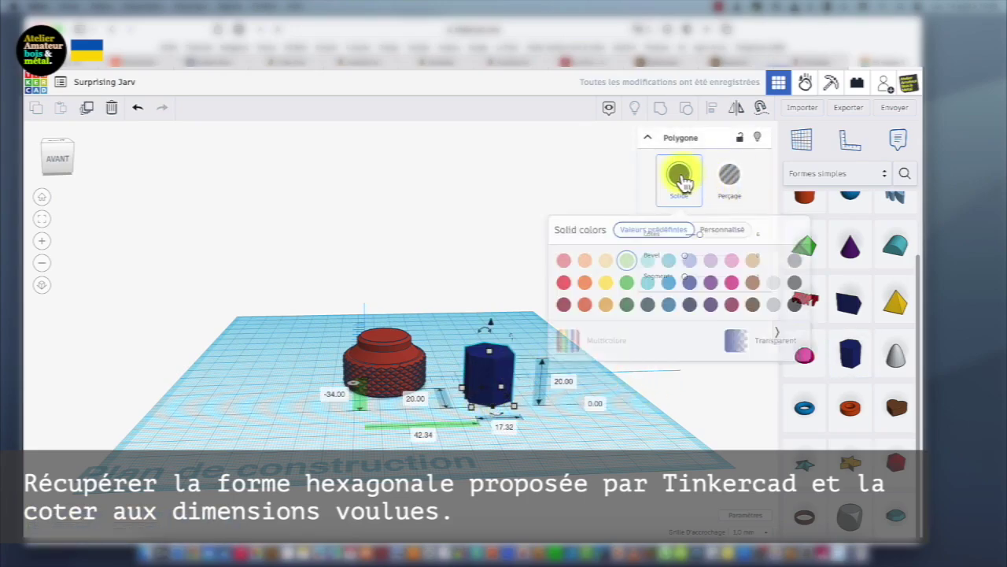
{"action": "left_click", "coordinate": [609, 286]}
{"action": "left_click", "coordinate": [608, 287]}
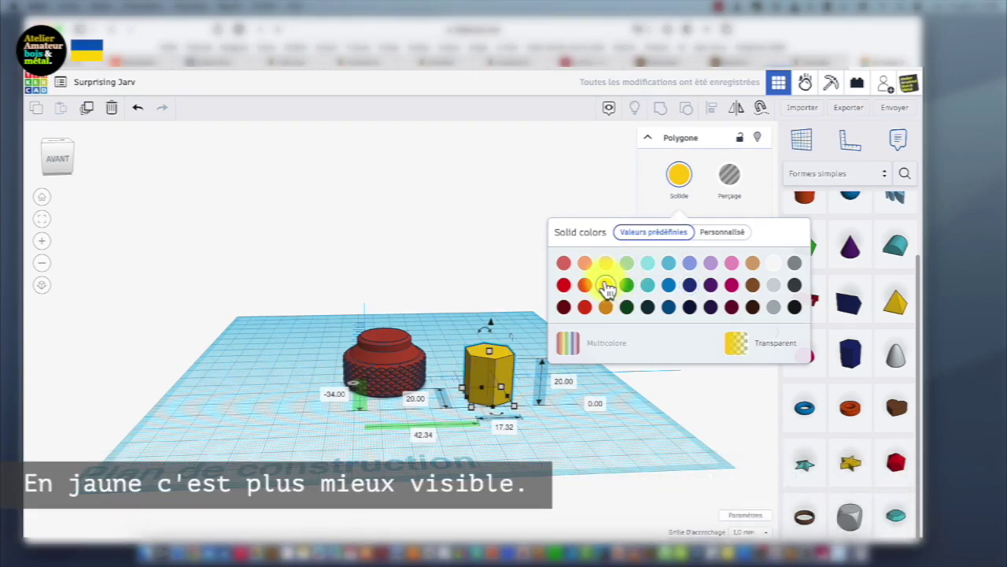
{"action": "left_click", "coordinate": [519, 322]}
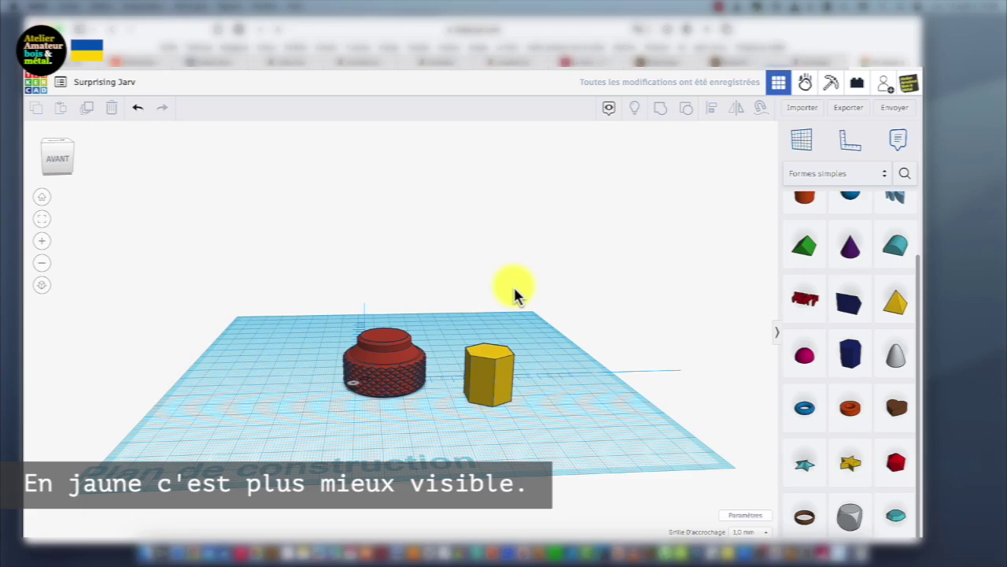
Set the hexagon's height to 8 mm, its width to 17.20 mm and its depth to 19.90 mm
{"action": "left_click", "coordinate": [489, 377]}
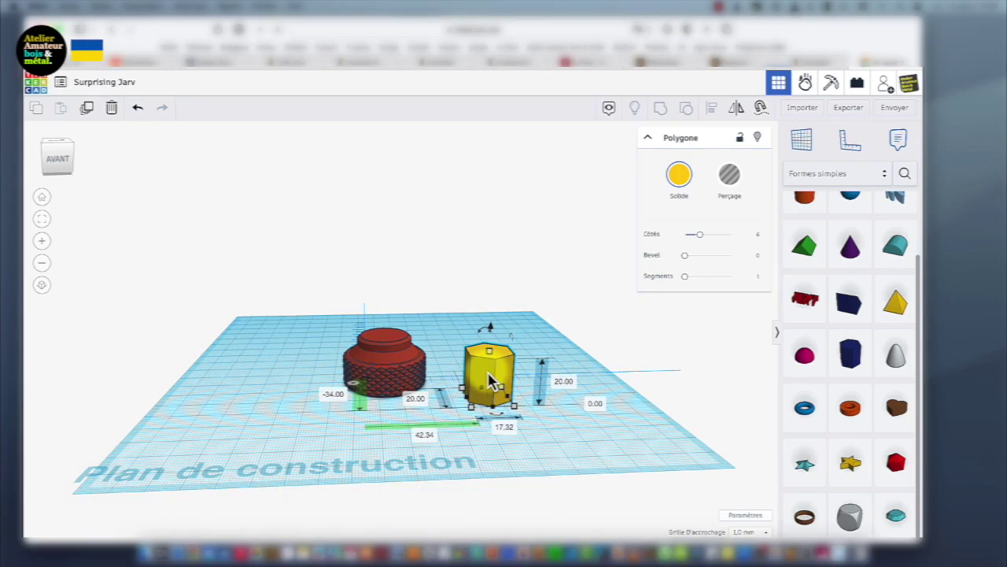
{"action": "left_click", "coordinate": [563, 382]}
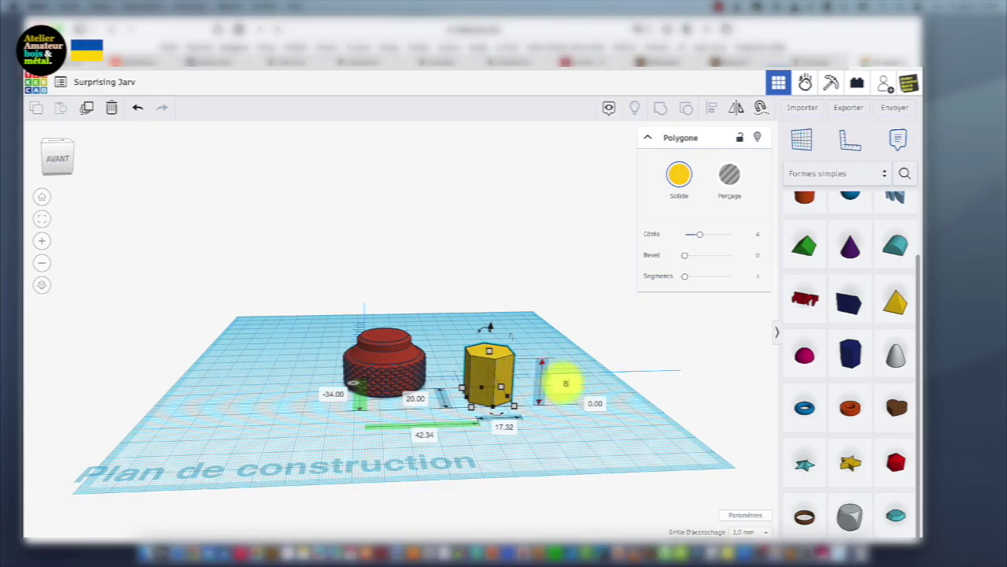
{"action": "type", "text": "8"}
{"action": "key", "text": "Return"}
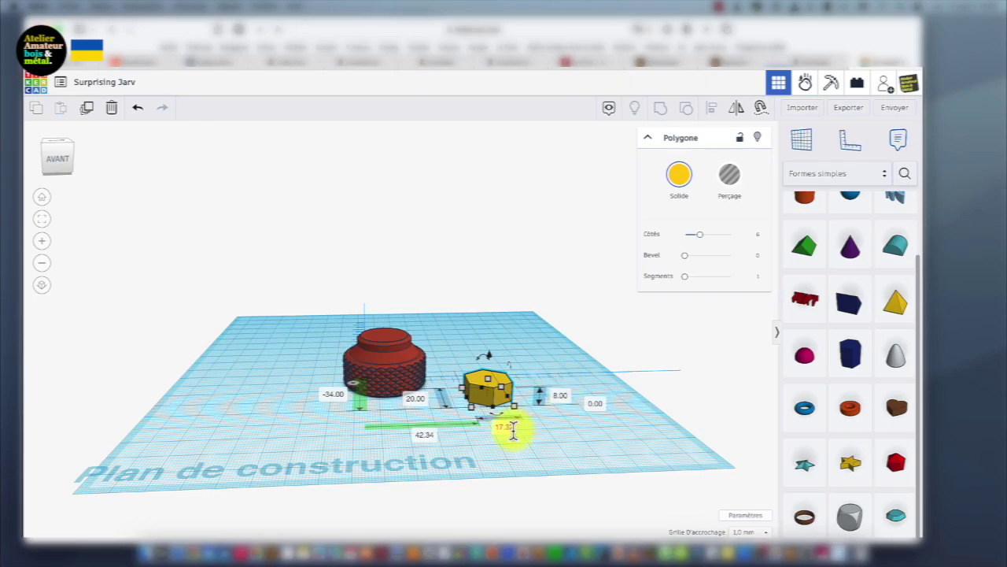
{"action": "left_click", "coordinate": [67, 167]}
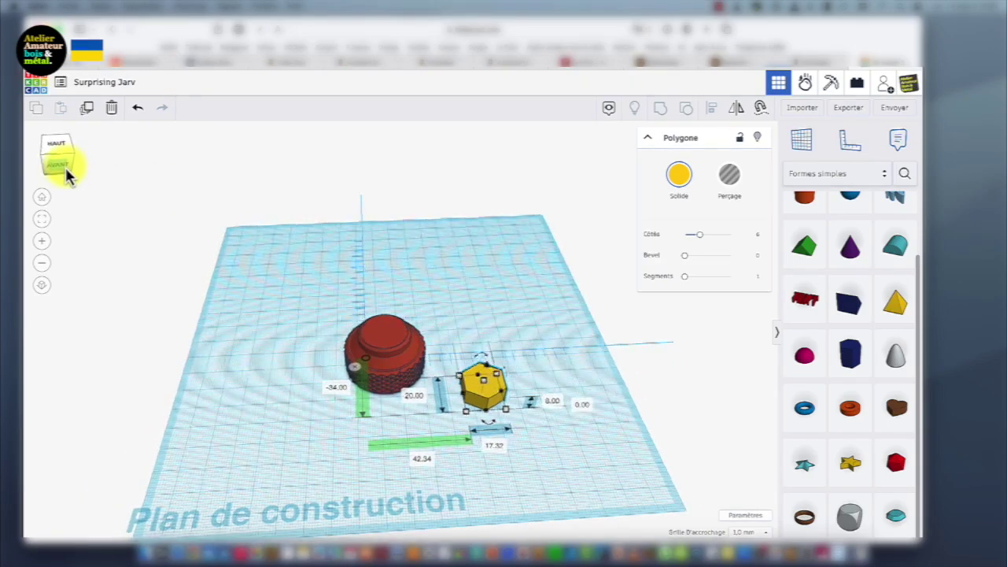
{"action": "left_click", "coordinate": [487, 446]}
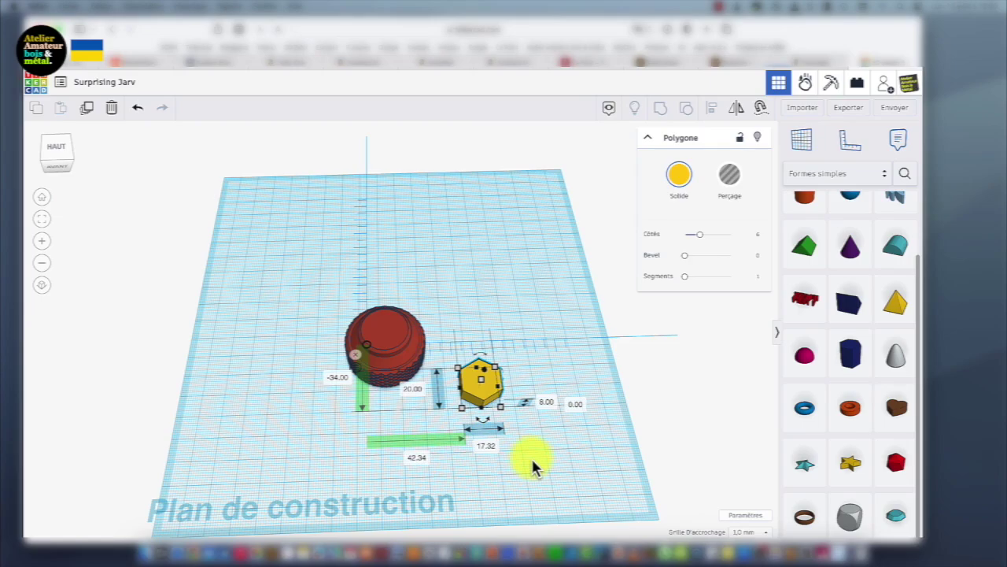
{"action": "left_click", "coordinate": [493, 446]}
{"action": "type", "text": "17.20"}
{"action": "key", "text": "Return"}
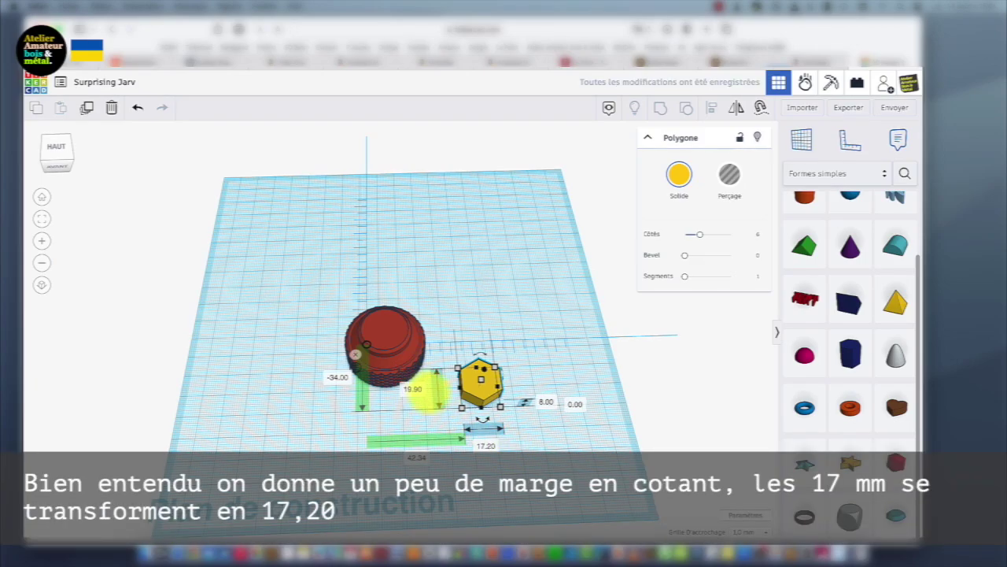
Turn the hexagon into a hole and align it with the knob's centre in both horizontal directions
{"action": "left_click", "coordinate": [728, 175]}
{"action": "left_click_drag", "start_coordinate": [299, 295], "coordinate": [594, 464]}
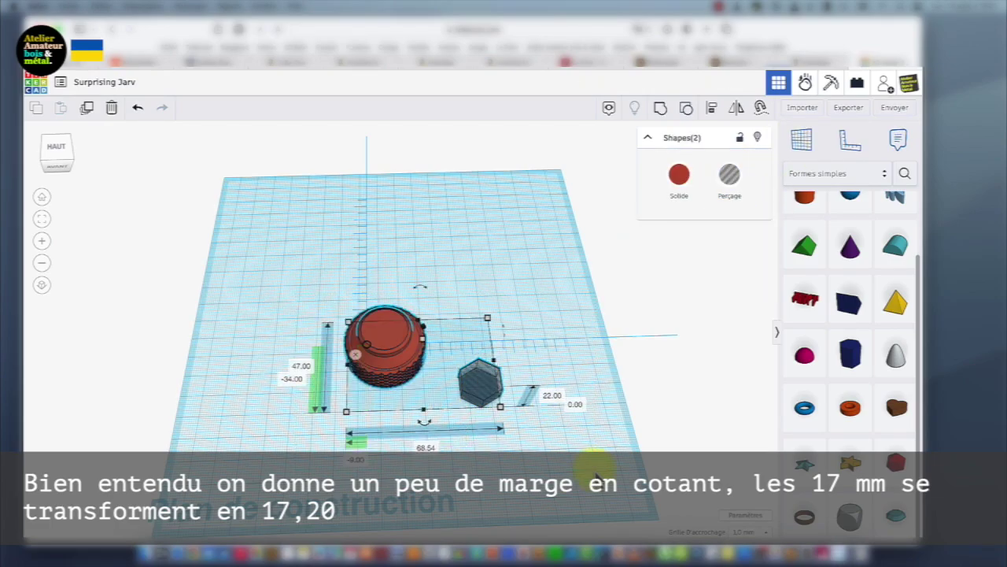
{"action": "left_click", "coordinate": [711, 108]}
{"action": "left_click", "coordinate": [425, 419]}
{"action": "left_click", "coordinate": [365, 366]}
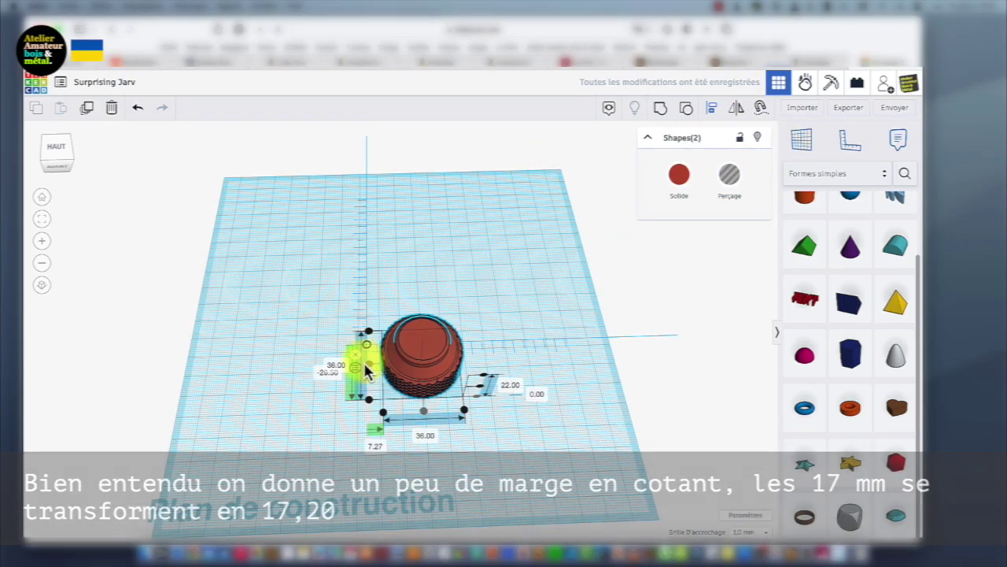
Group the knob and the hexagonal hole to cut the hexagonal recess into the knob's base
{"action": "mouse_move", "coordinate": [68, 169]}
{"action": "left_mouse_down"}
{"action": "mouse_move", "coordinate": [72, 146]}
{"action": "mouse_move", "coordinate": [69, 169]}
{"action": "left_mouse_up"}
{"action": "left_click", "coordinate": [661, 110]}
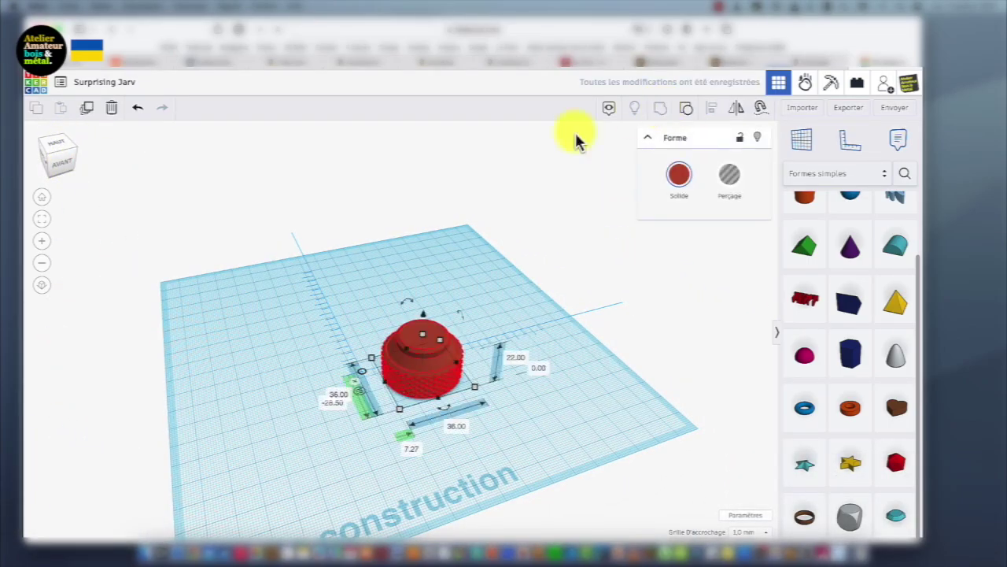
Add a solid cylinder to the workplane behind the knob and set its height to 22 mm
{"action": "left_click", "coordinate": [67, 169]}
{"action": "mouse_move", "coordinate": [67, 169]}
{"action": "left_mouse_down"}
{"action": "mouse_move", "coordinate": [68, 157]}
{"action": "mouse_move", "coordinate": [67, 178]}
{"action": "left_mouse_up"}
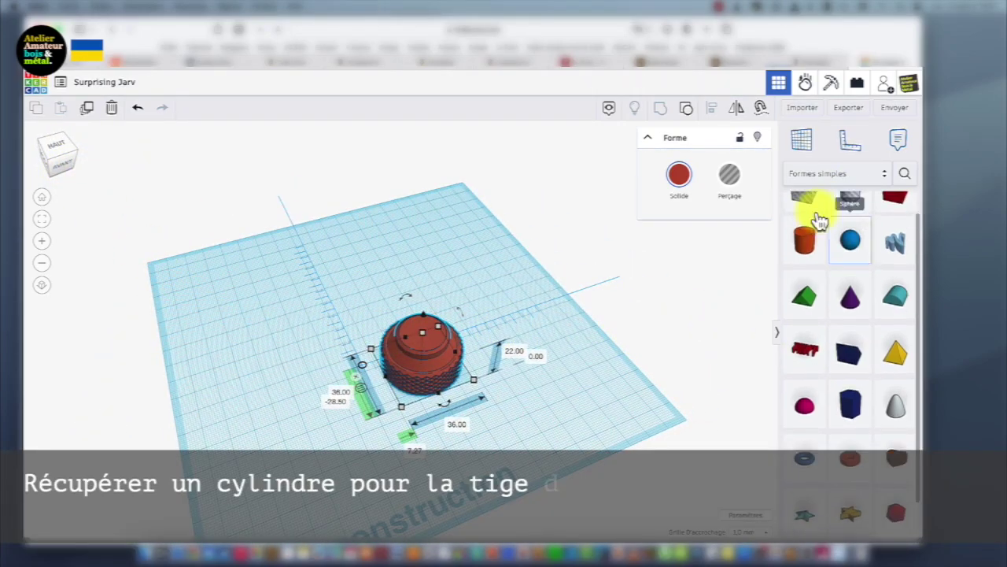
{"action": "scroll", "coordinate": [814, 228], "scroll_direction": "up", "scroll_amount": 2}
{"action": "left_click_drag", "start_coordinate": [808, 277], "coordinate": [418, 274]}
{"action": "left_click", "coordinate": [475, 257]}
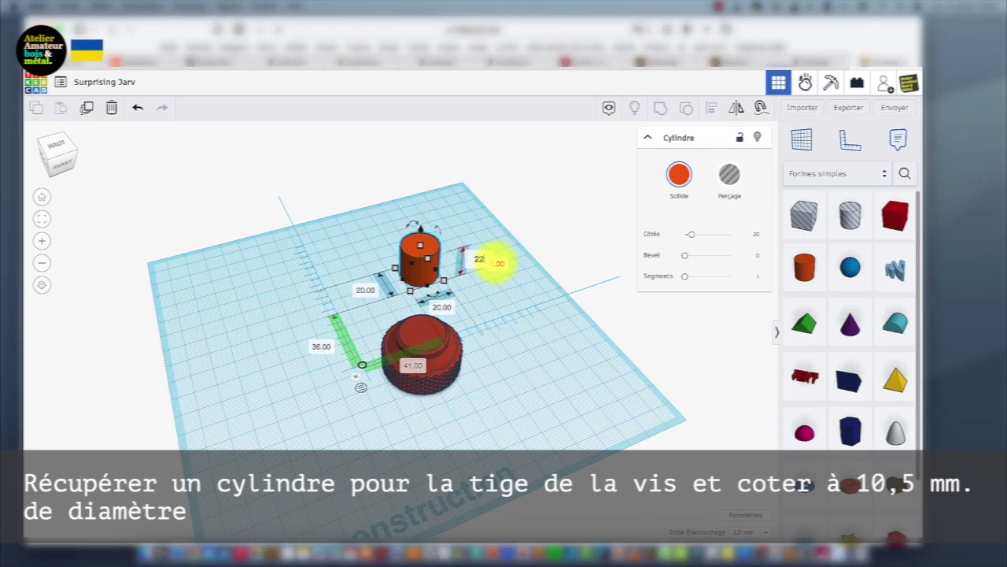
{"action": "type", "text": "22"}
{"action": "key", "text": "Return"}
Set the cylinder's width and depth to 10.50 mm for the screw shank
{"action": "left_click", "coordinate": [441, 307]}
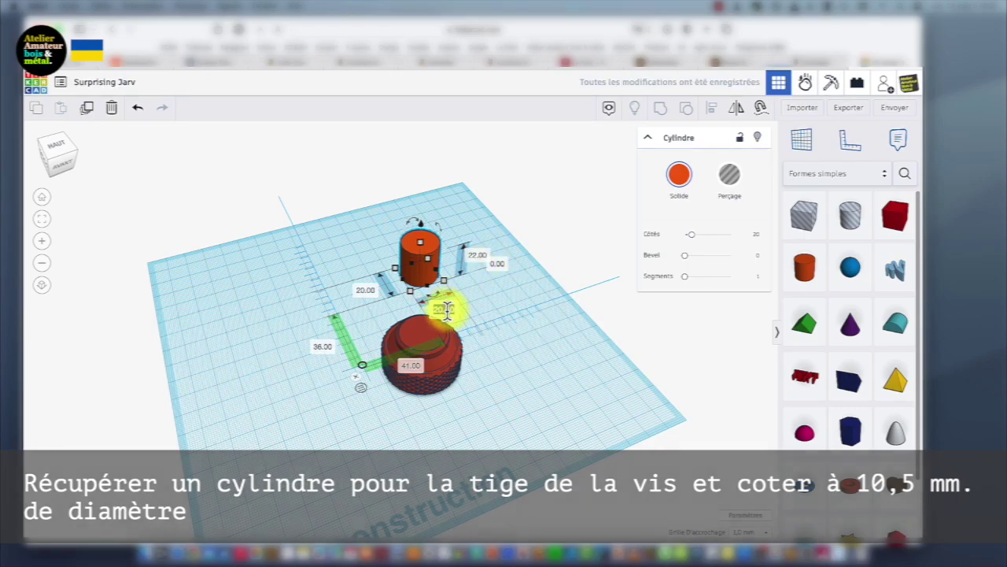
{"action": "type", "text": "10.5"}
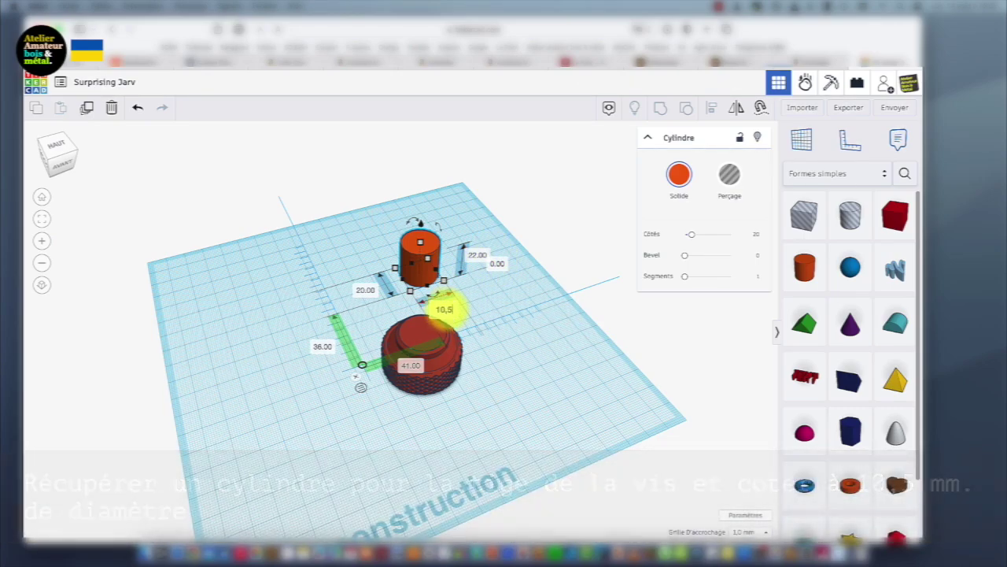
{"action": "key", "text": "Return"}
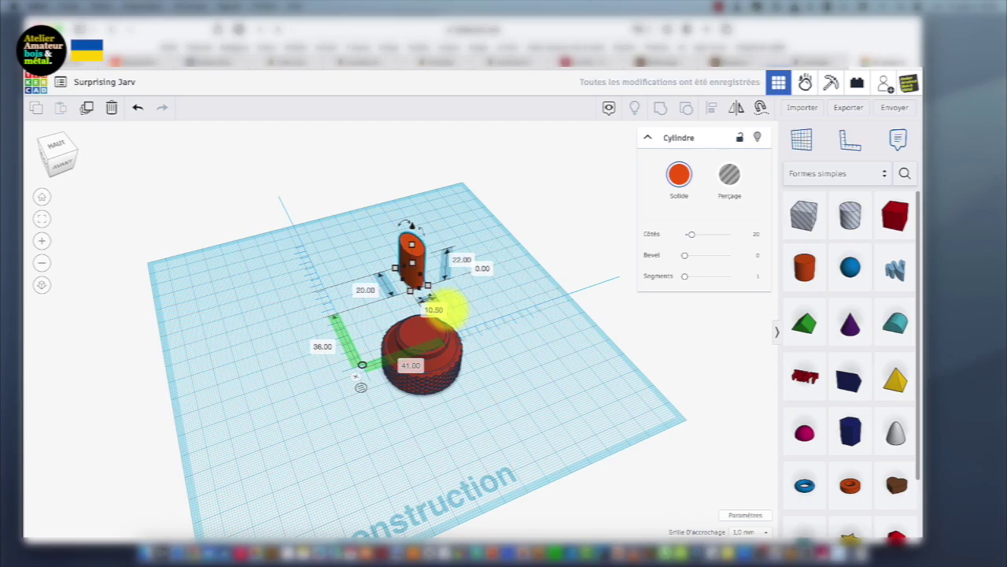
{"action": "left_click", "coordinate": [371, 292]}
{"action": "type", "text": "10,5"}
{"action": "key", "text": "Return"}
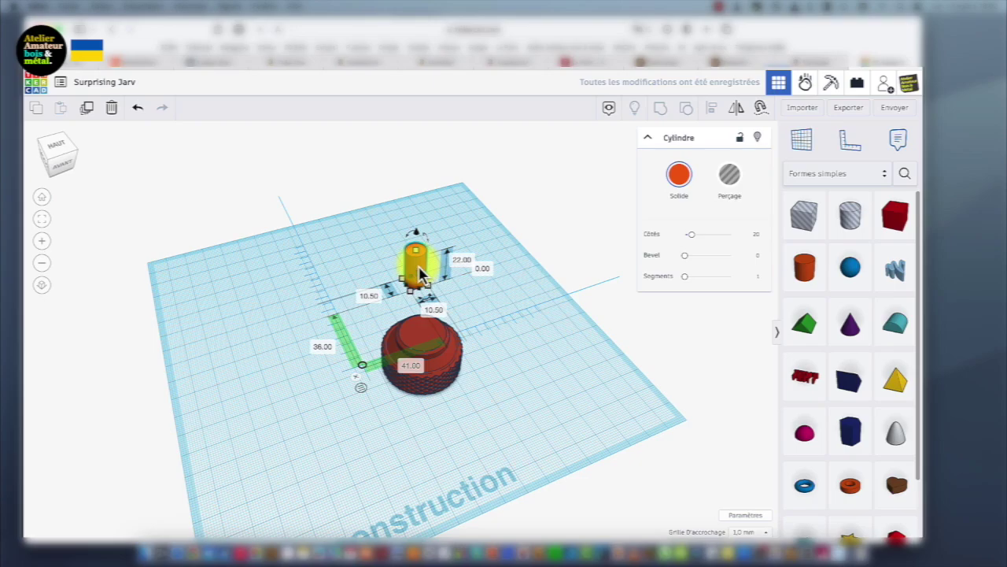
Turn the cylinder into a hole and align it with the knob's centre in both horizontal directions
{"action": "left_click", "coordinate": [730, 175]}
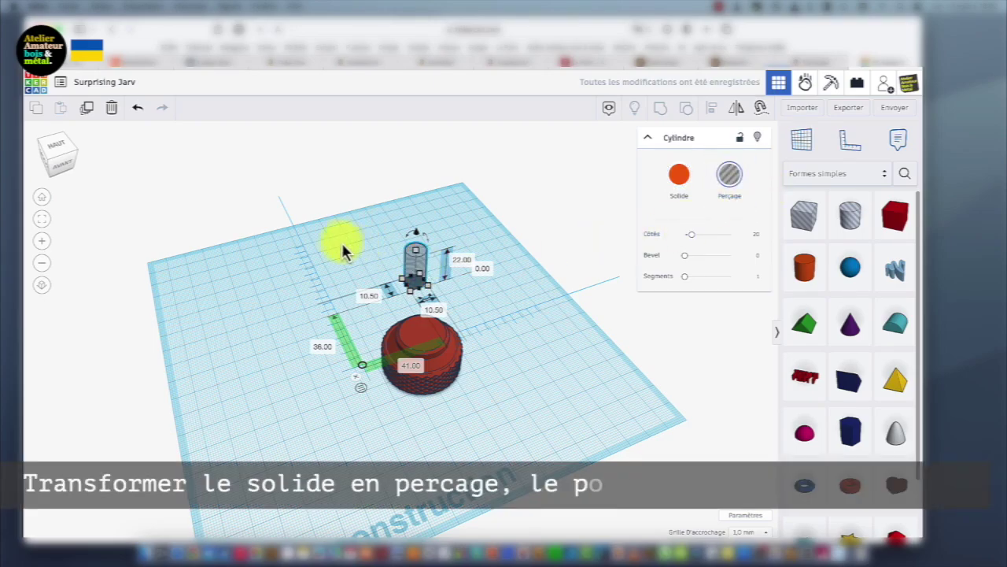
{"action": "left_click_drag", "start_coordinate": [509, 435], "coordinate": [510, 435]}
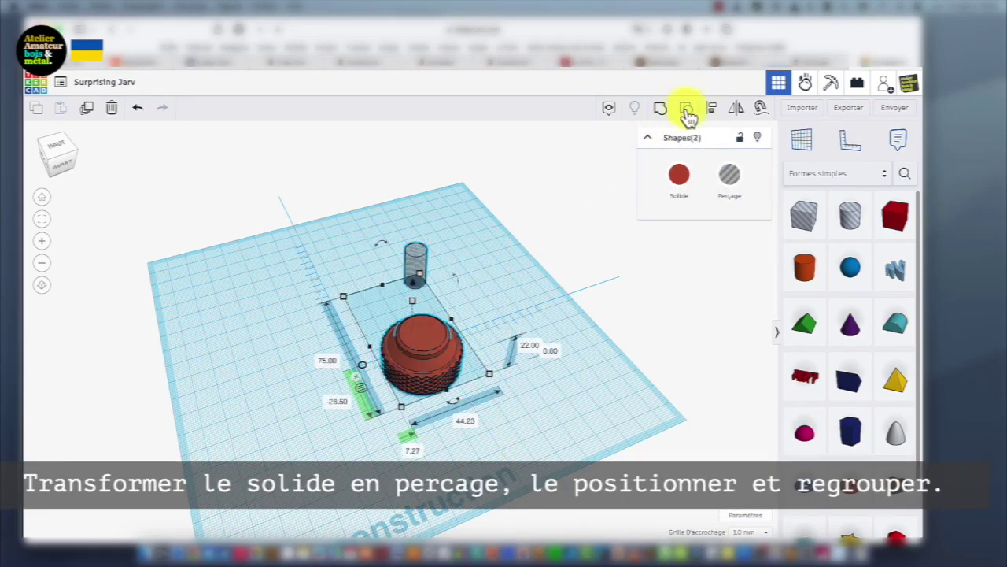
{"action": "left_click", "coordinate": [716, 115]}
{"action": "left_click", "coordinate": [355, 351]}
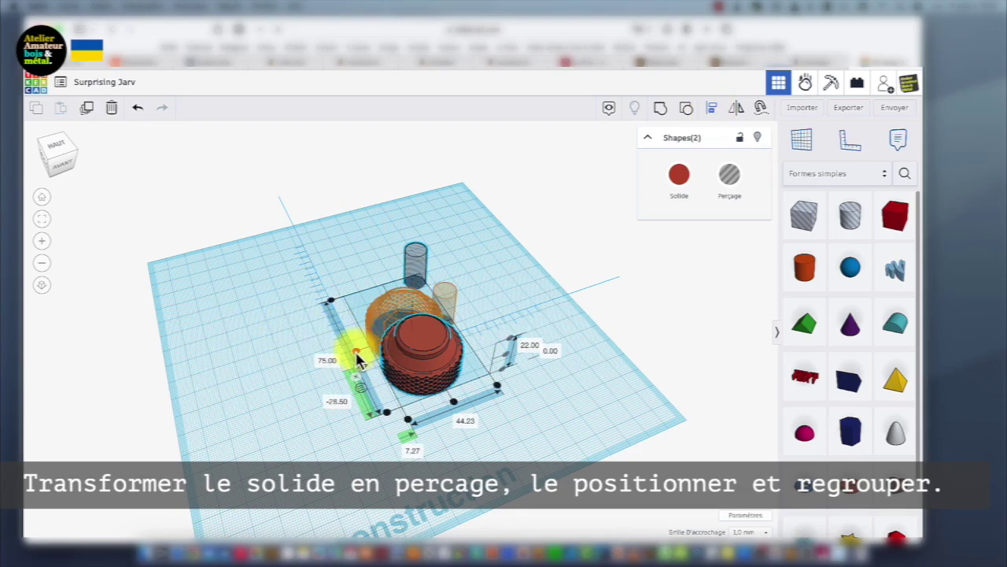
{"action": "left_click", "coordinate": [434, 370]}
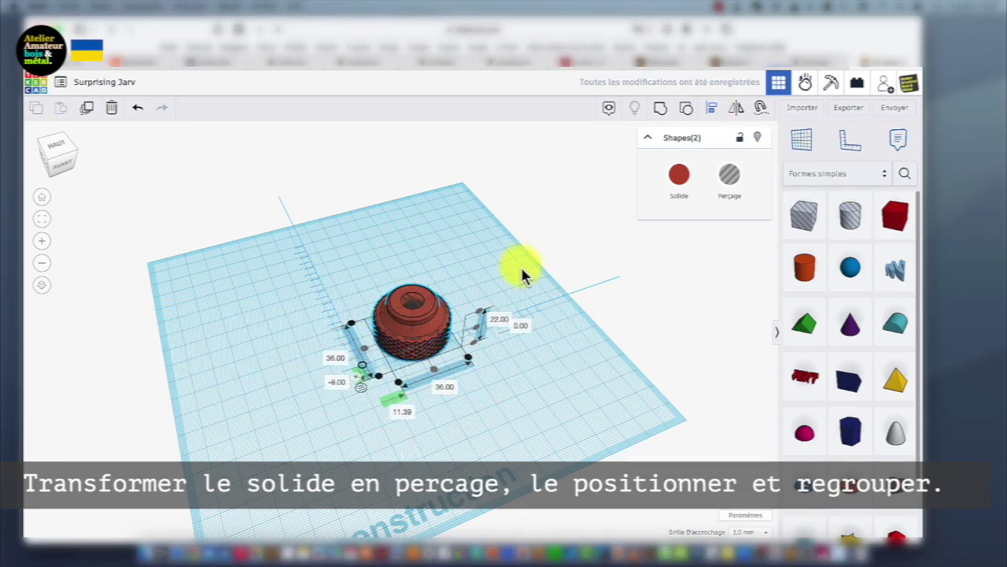
Group the knob and the cylindrical hole to cut the screw bore, and inspect the knob from a lower angle
{"action": "left_click", "coordinate": [661, 109]}
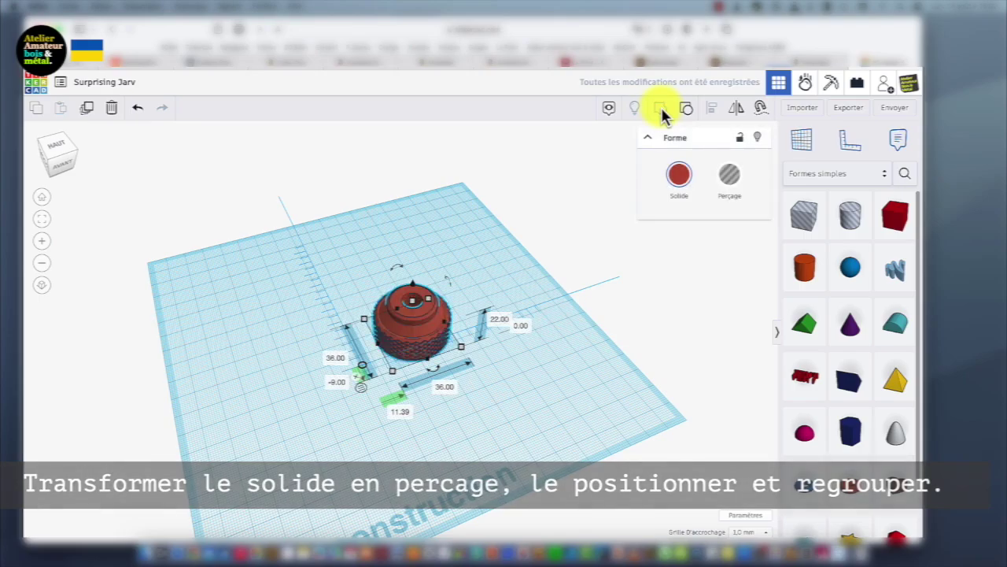
{"action": "left_click", "coordinate": [61, 157]}
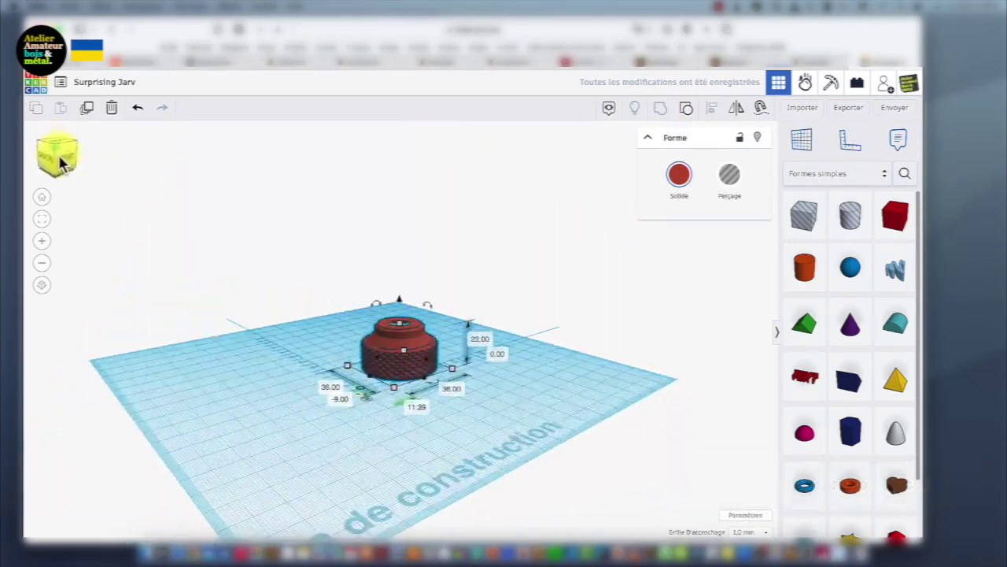
{"action": "left_click", "coordinate": [60, 165]}
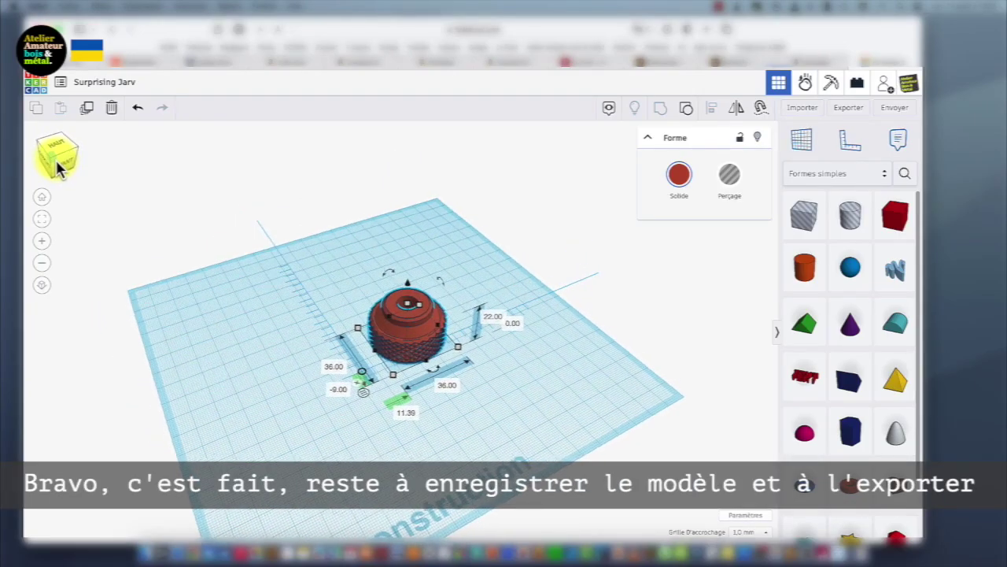
{"action": "left_click", "coordinate": [764, 533]}
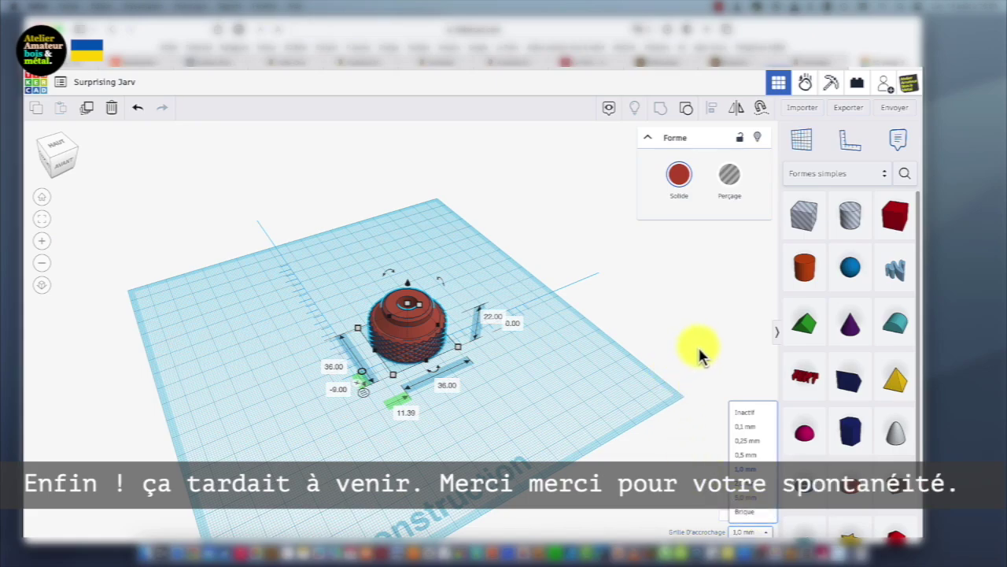
{"action": "left_click", "coordinate": [363, 391]}
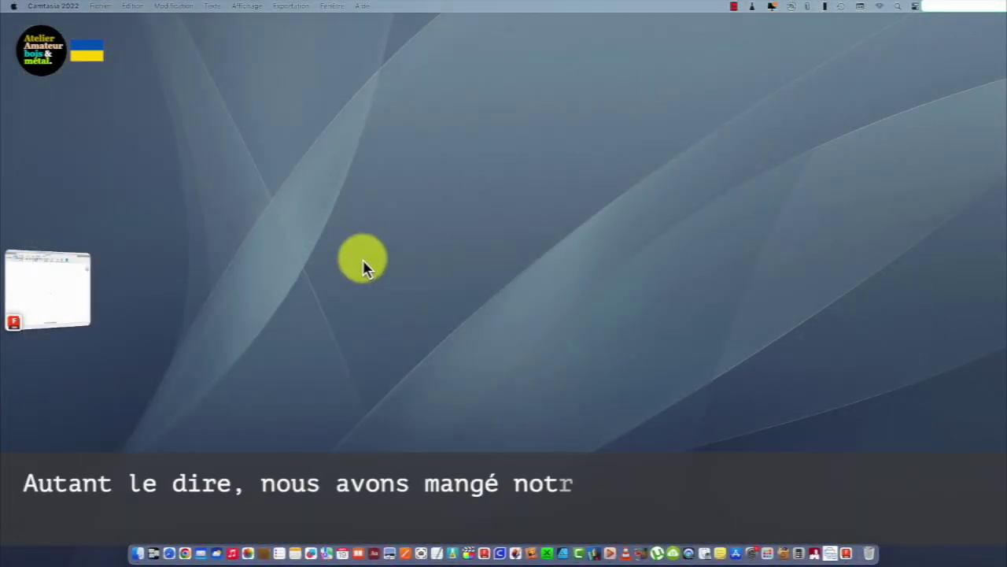
Switch to Fusion 360 and insert the mesh file "Taquet pan coupé. v1 copie.stl" from the computer's desktop folder
{"action": "left_click", "coordinate": [59, 299]}
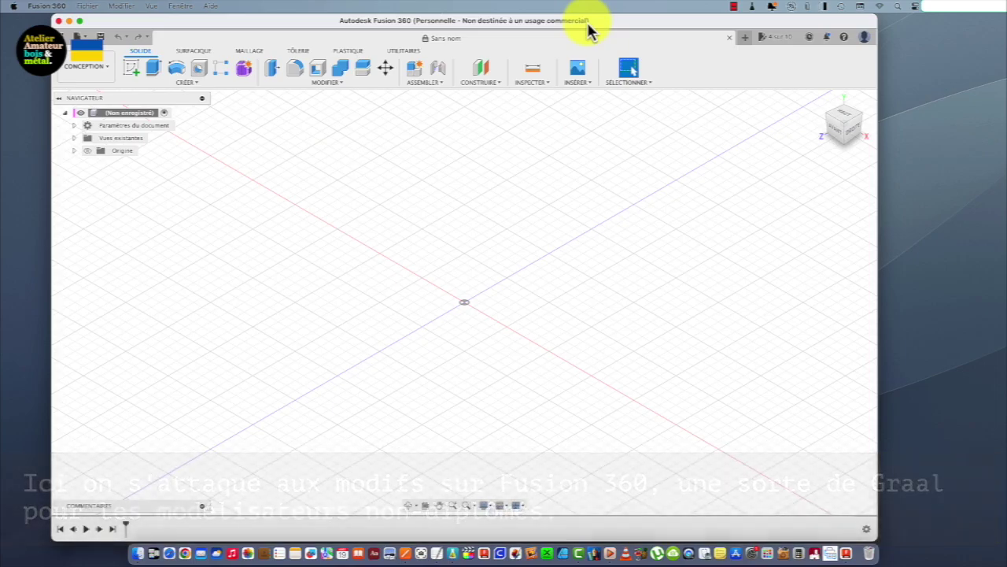
{"action": "left_click", "coordinate": [588, 83]}
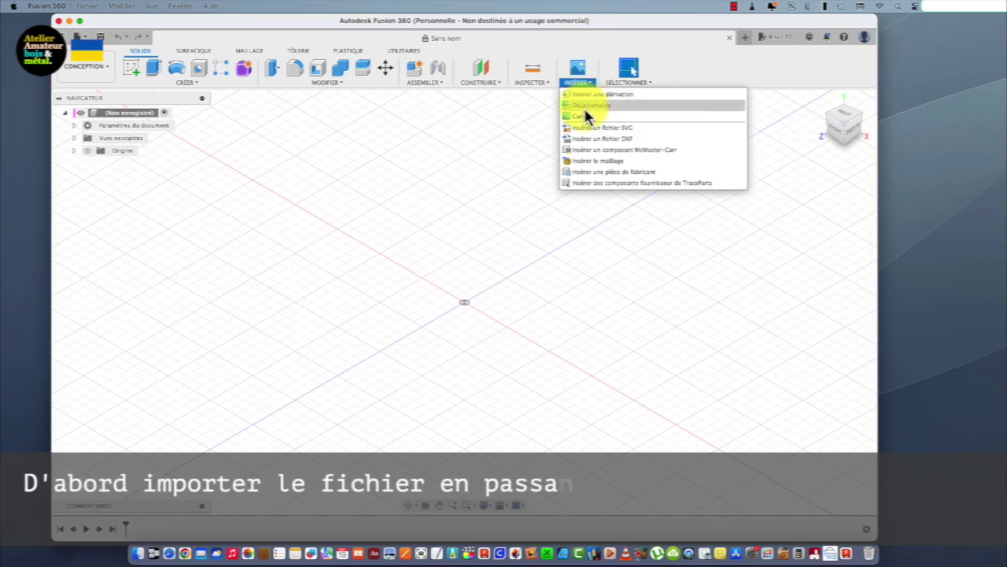
{"action": "left_click", "coordinate": [587, 162]}
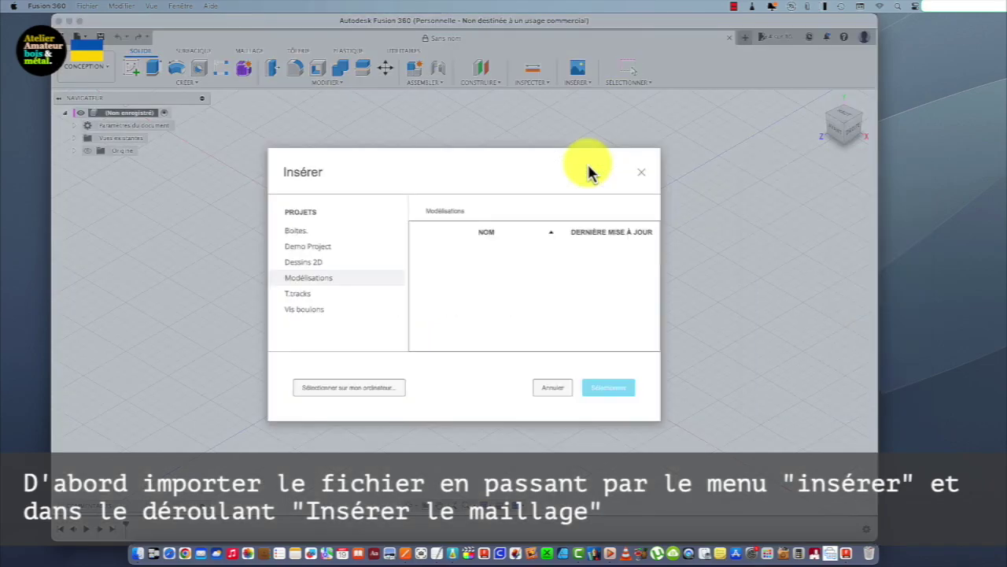
{"action": "left_click", "coordinate": [374, 387]}
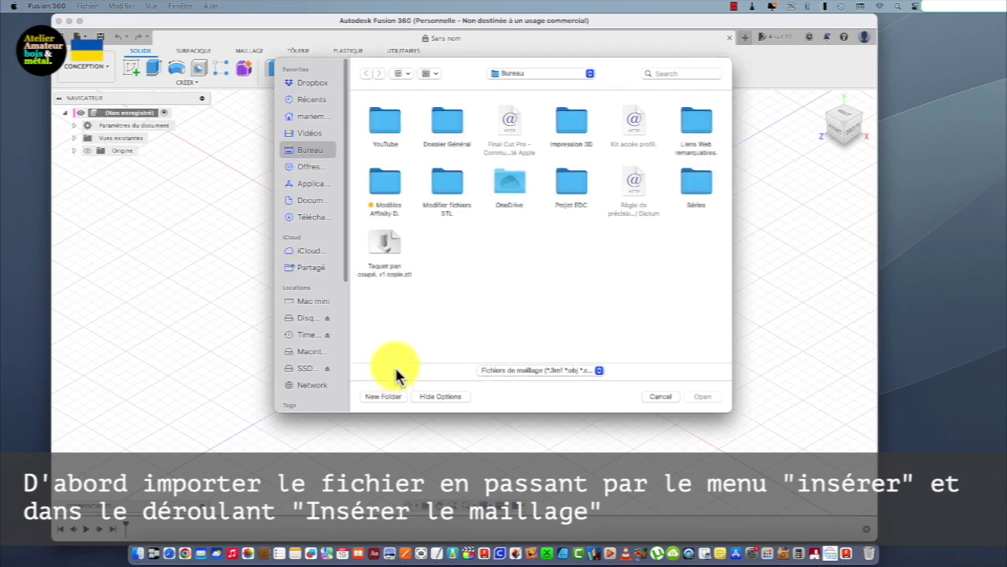
{"action": "left_click", "coordinate": [383, 250]}
{"action": "left_click", "coordinate": [697, 397]}
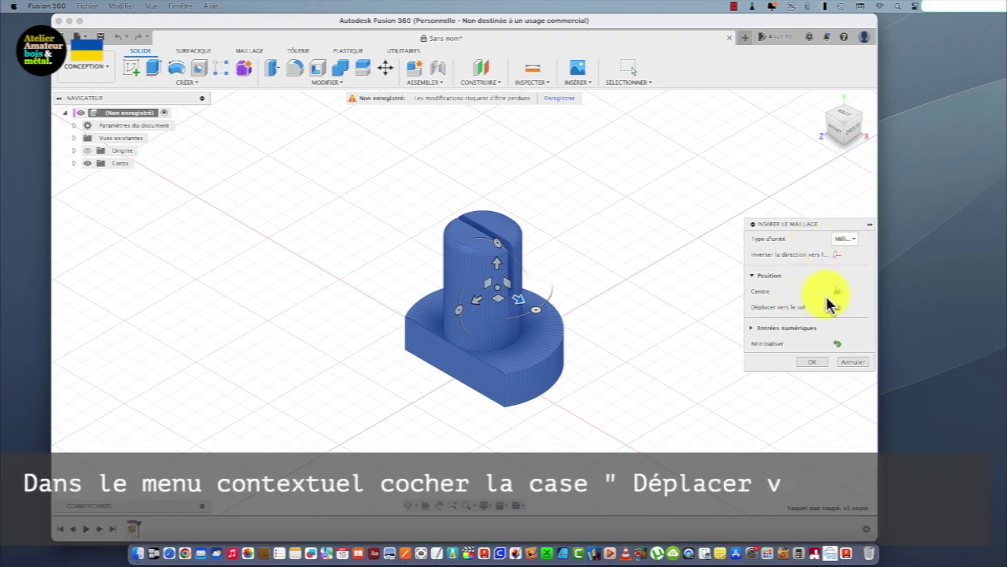
Move the inserted mesh to the ground and examine its triangular facets
{"action": "left_click", "coordinate": [837, 309]}
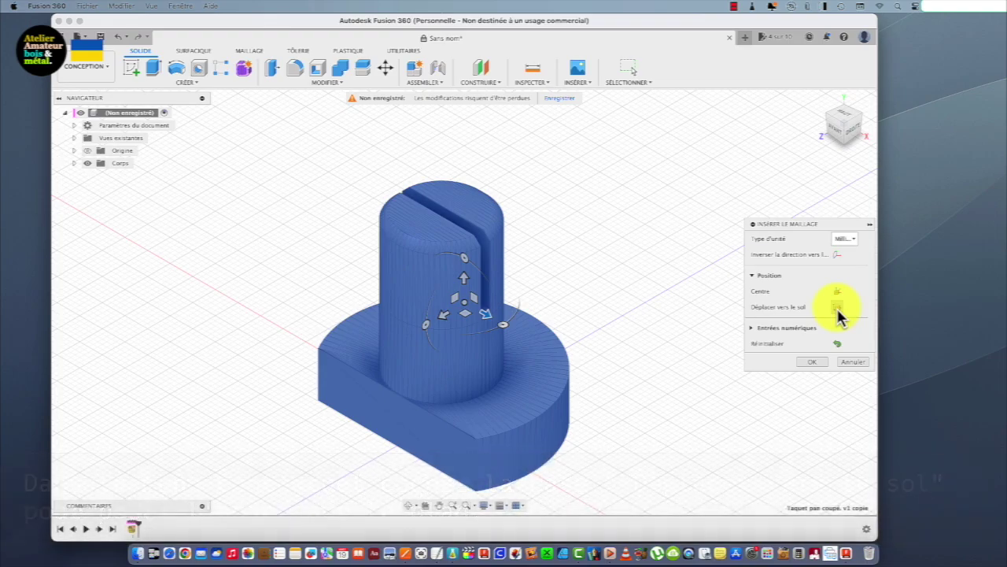
{"action": "scroll", "coordinate": [594, 239], "scroll_direction": "up", "scroll_amount": 1}
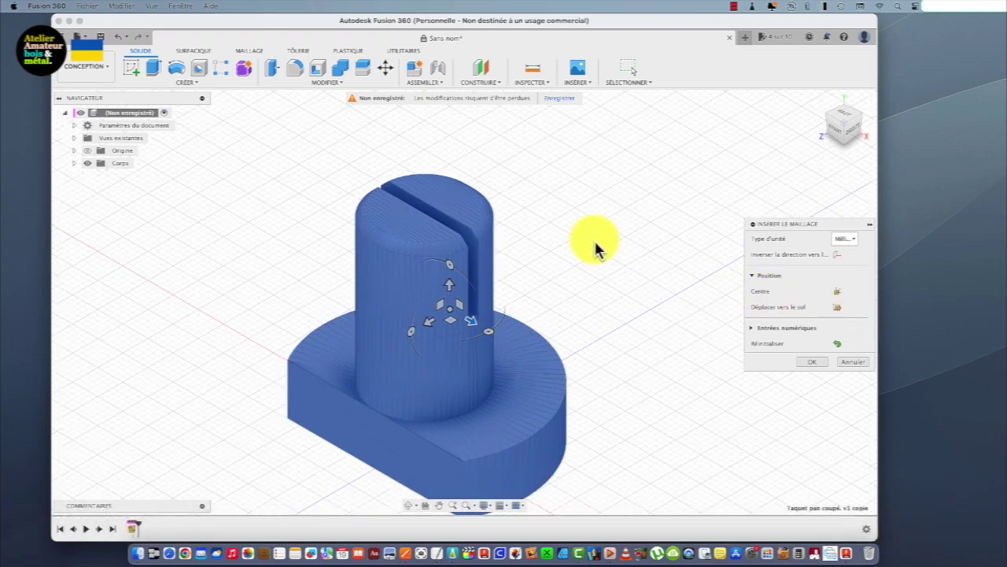
{"action": "left_click_drag", "start_coordinate": [828, 133], "coordinate": [832, 112]}
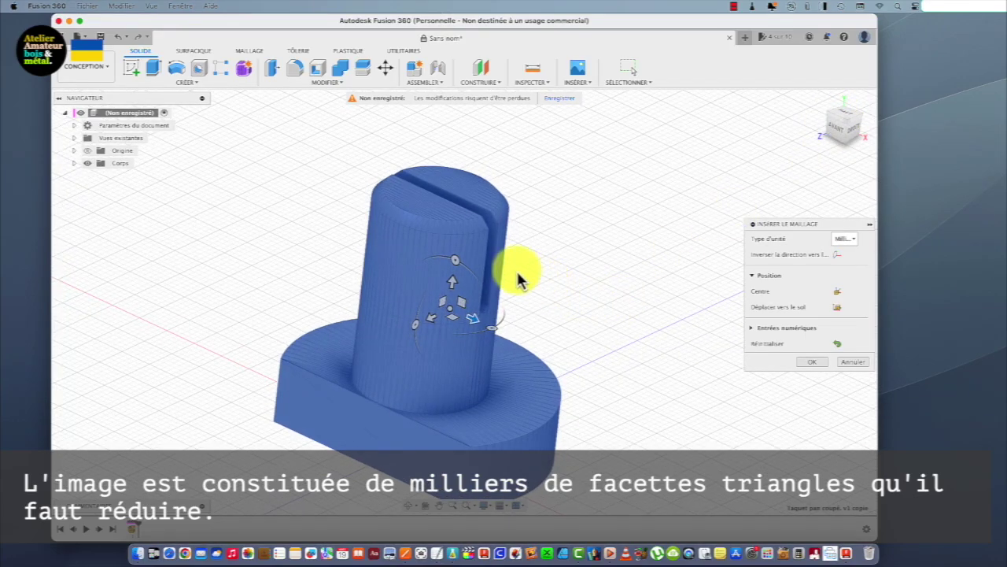
{"action": "scroll", "coordinate": [516, 269], "scroll_direction": "down", "scroll_amount": 3}
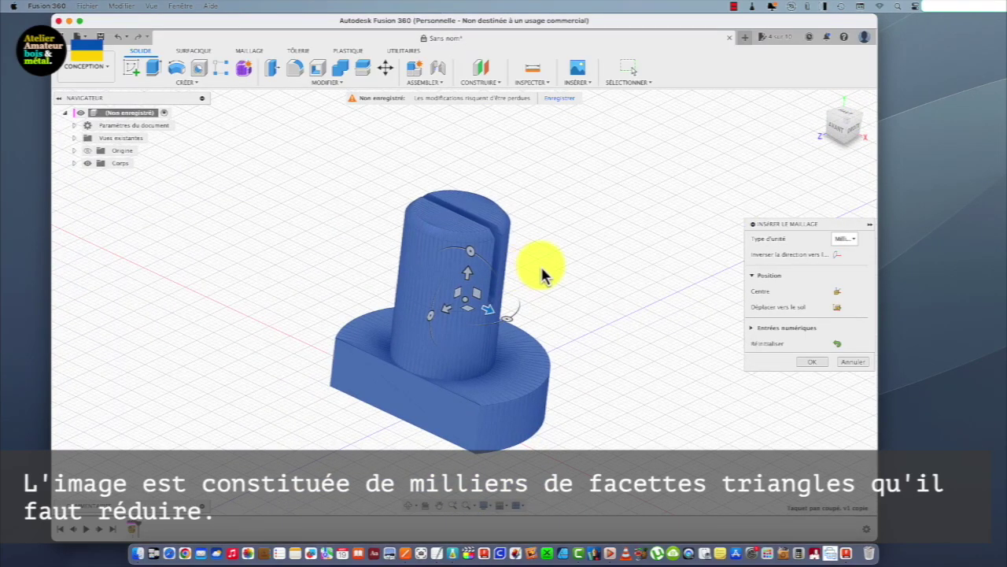
{"action": "scroll", "coordinate": [541, 269], "scroll_direction": "down", "scroll_amount": 1}
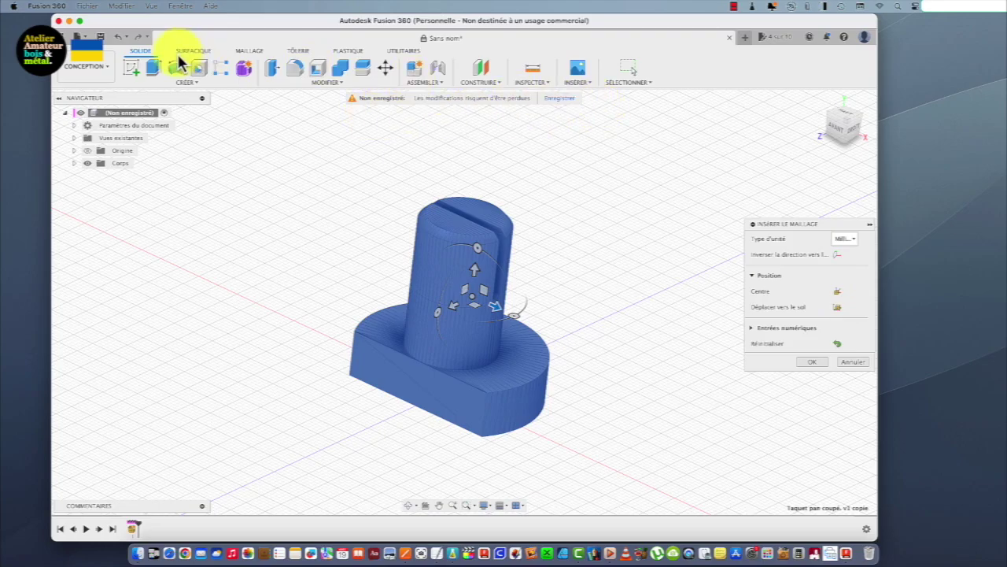
Start the mesh Reduce command to lower the facet count of the inserted part
{"action": "left_click", "coordinate": [250, 51]}
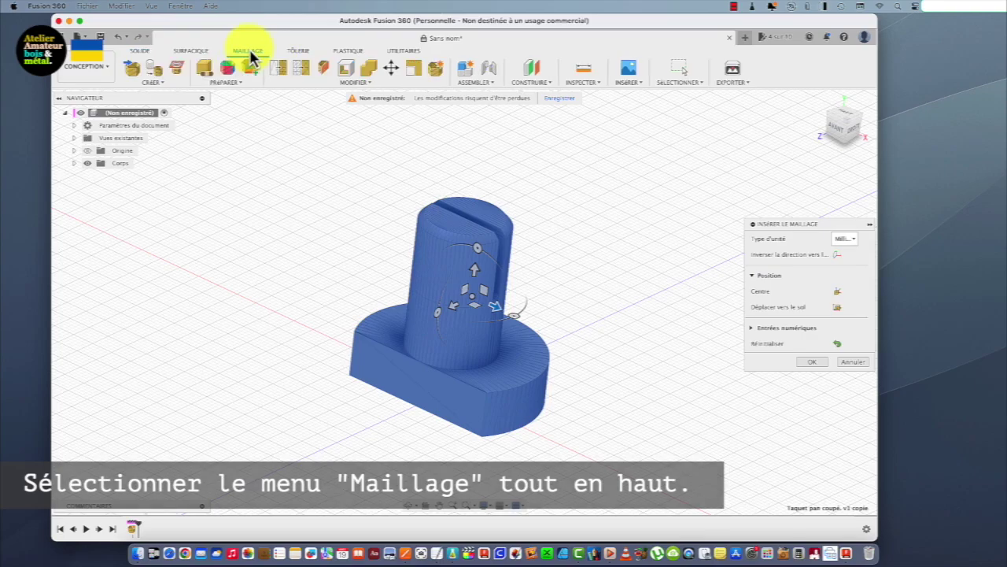
{"action": "left_click", "coordinate": [367, 83]}
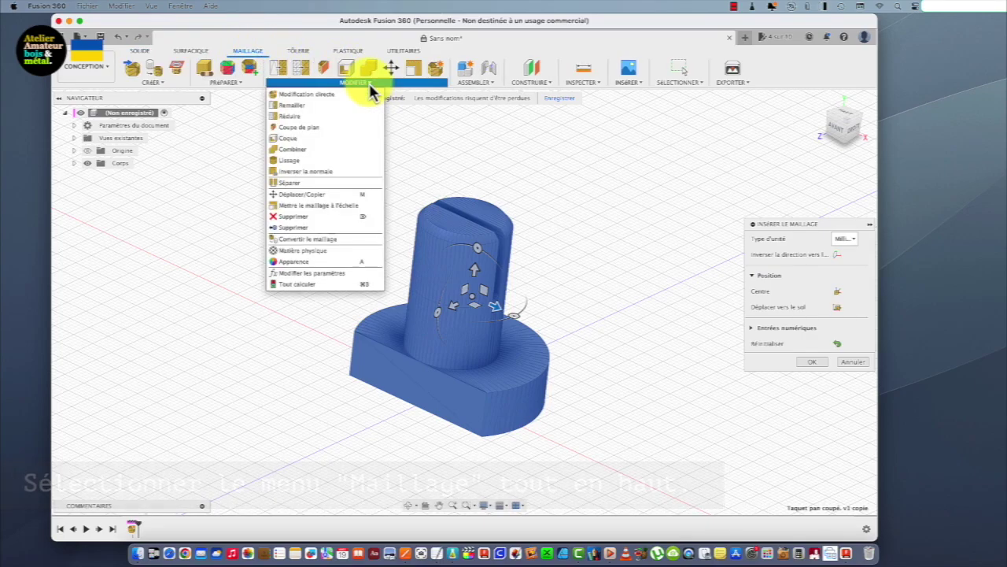
{"action": "left_click", "coordinate": [304, 116]}
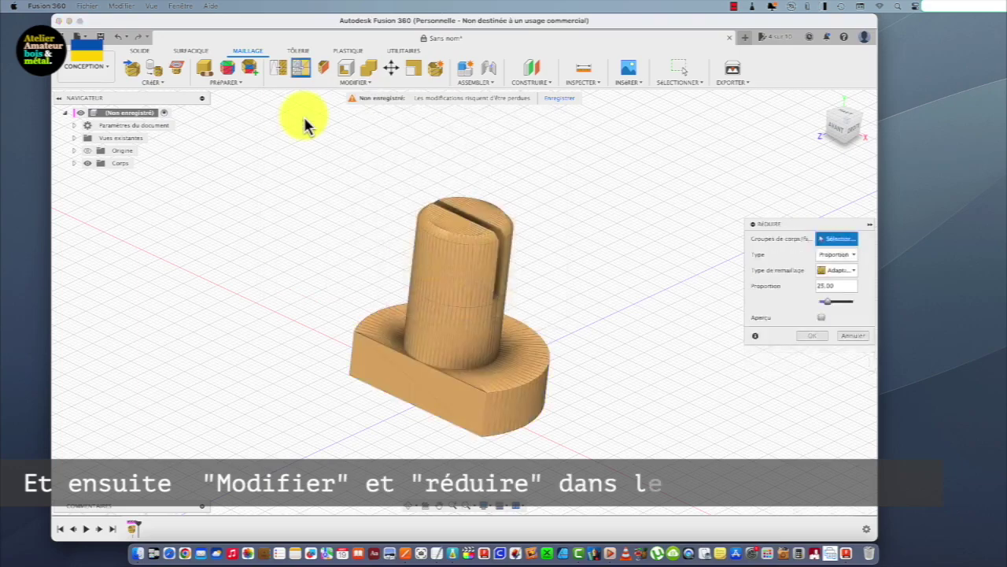